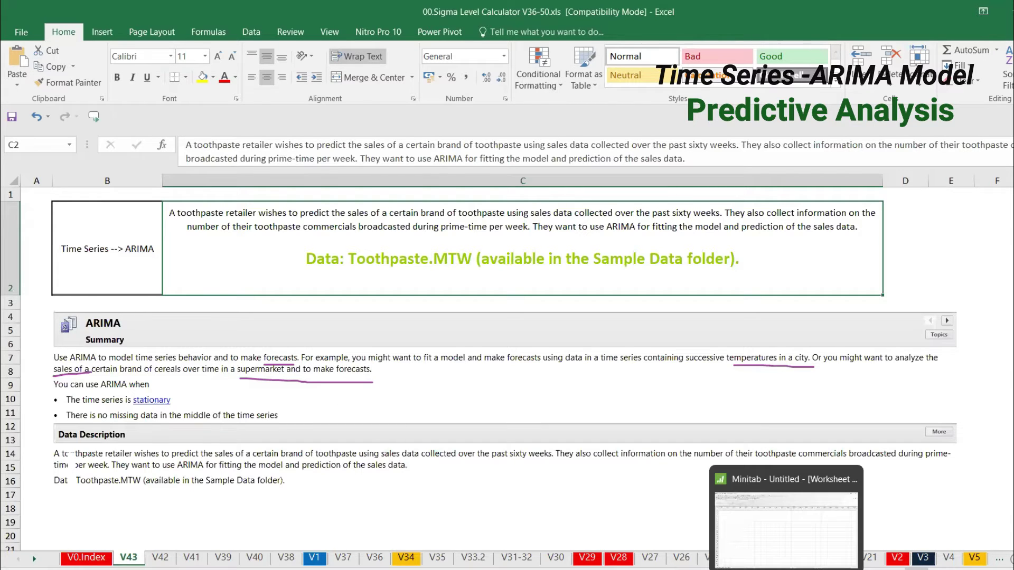
# - Choose Toothpaste.MTW from Minitab's Sample Data folder in the Open Worksheet dialog
pyautogui.click(744, 559)
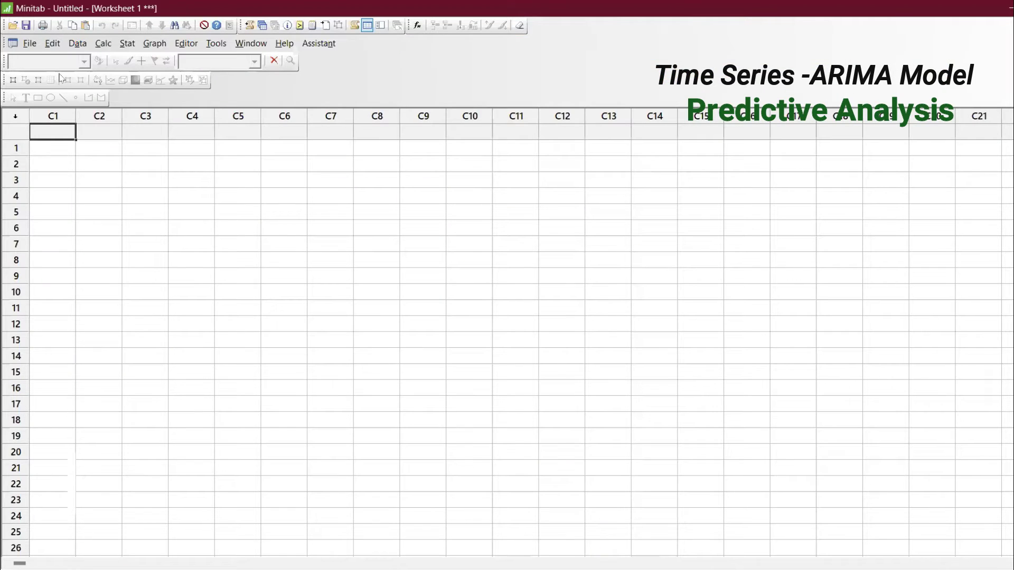
pyautogui.click(30, 44)
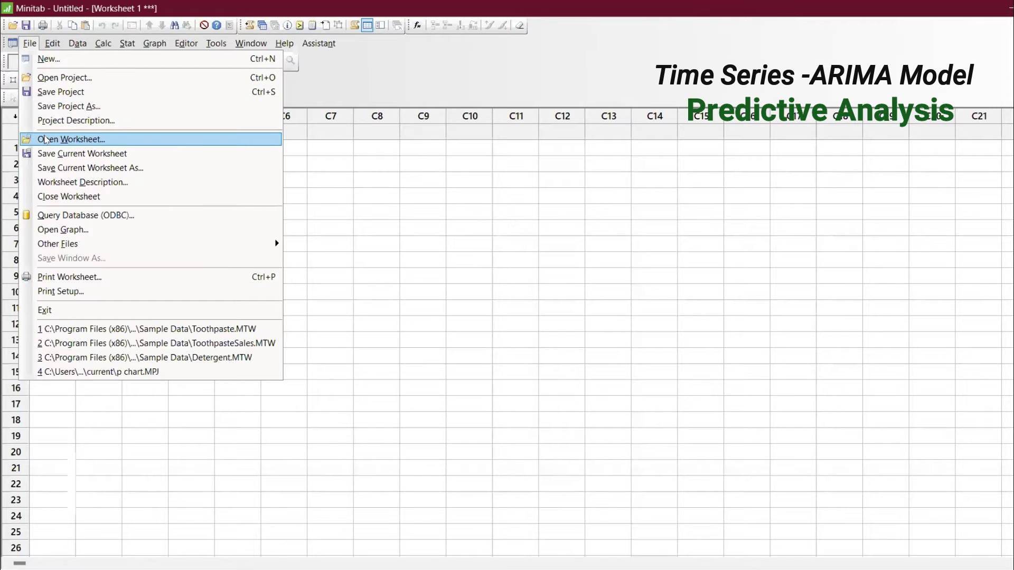
pyautogui.click(46, 139)
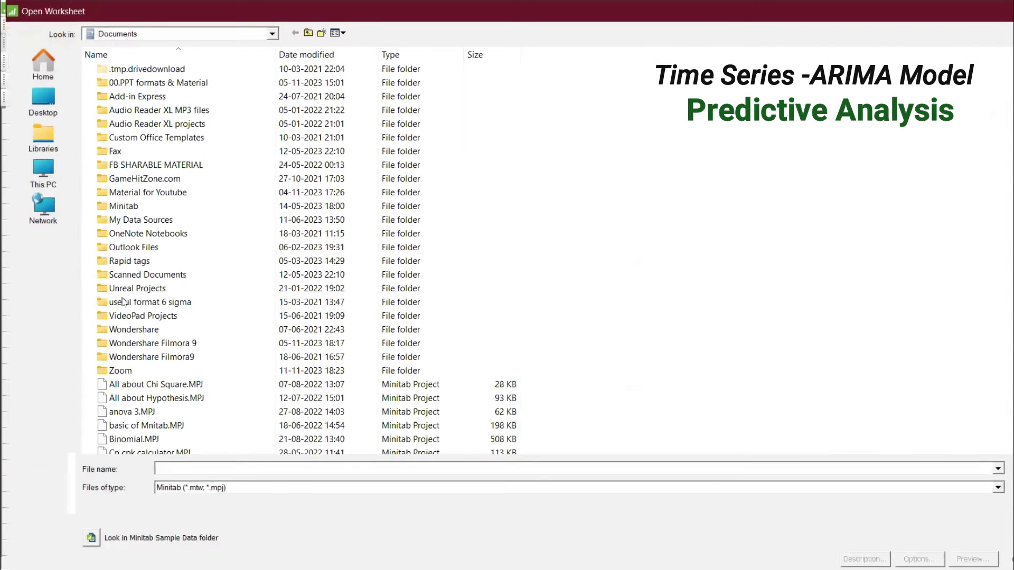
pyautogui.click(91, 538)
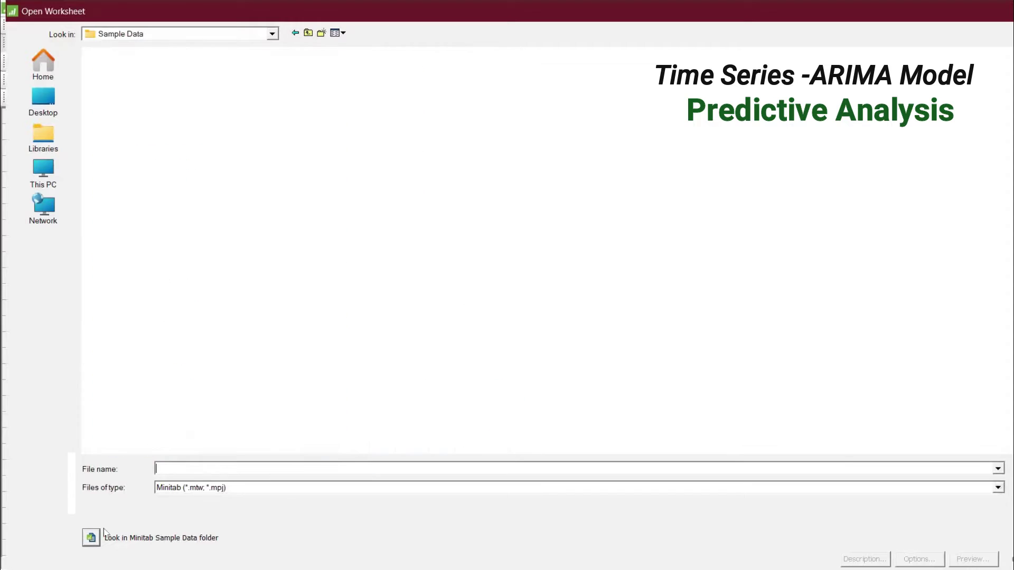
pyautogui.write('t')
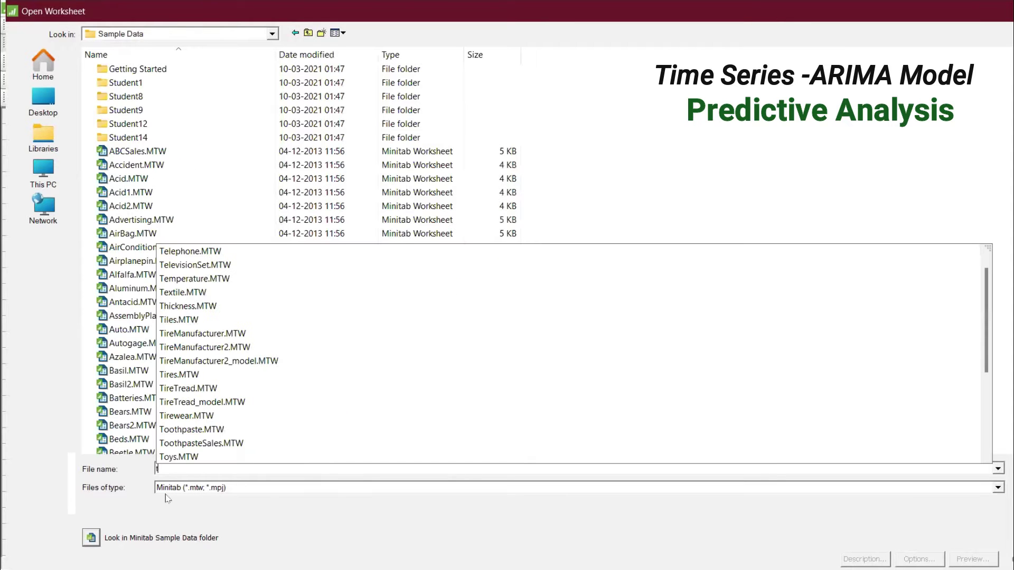
pyautogui.write('oo')
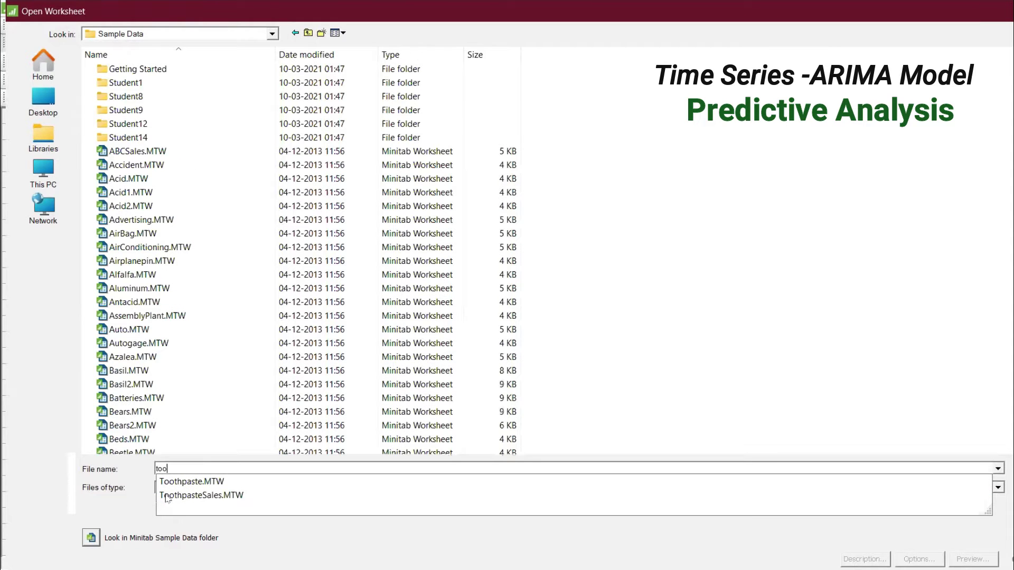
pyautogui.click(217, 485)
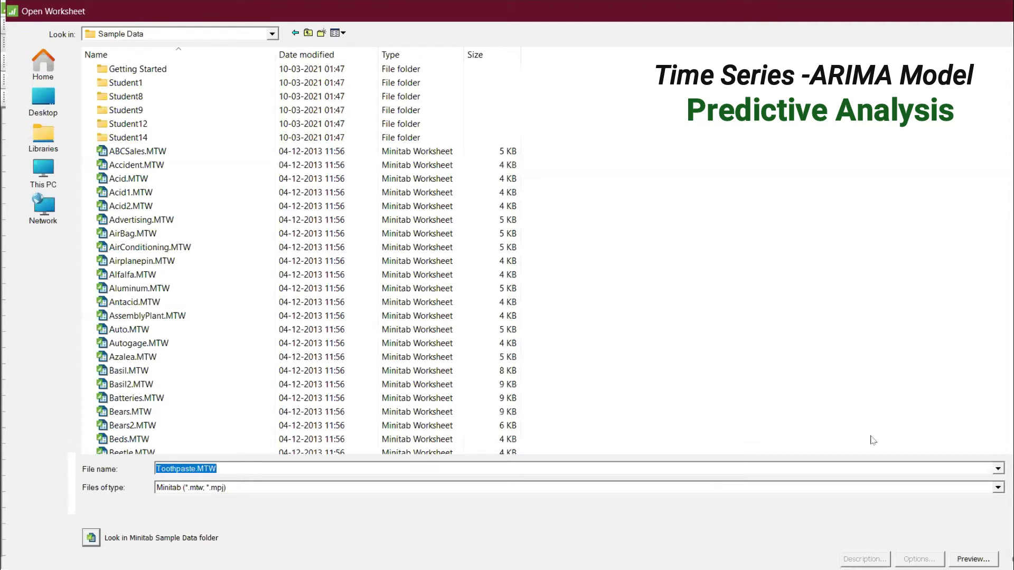
# - Load Toothpaste.MTW and bring up the ARIMA dialog under Stat > Time Series
pyautogui.press('Return')
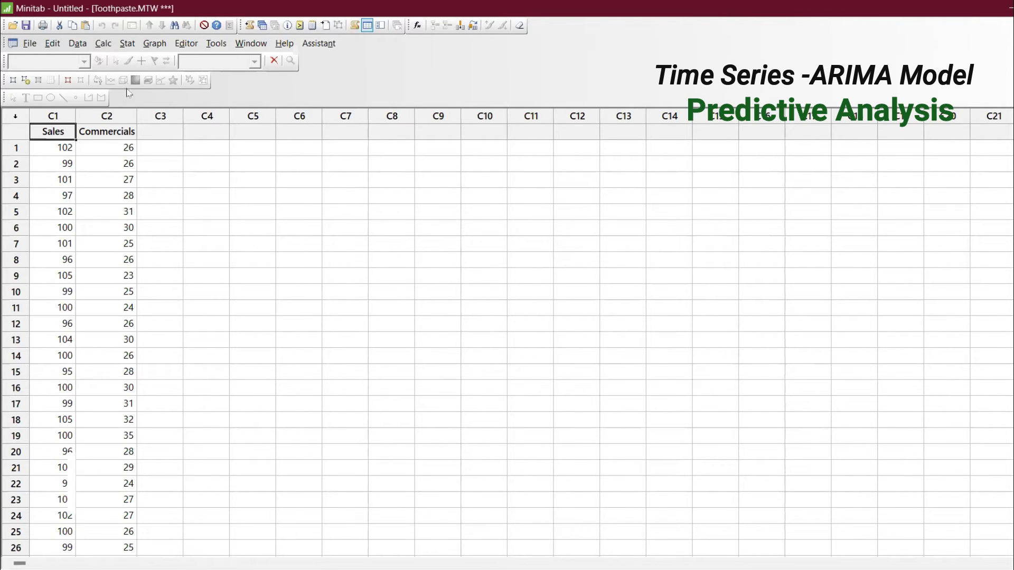
pyautogui.click(127, 44)
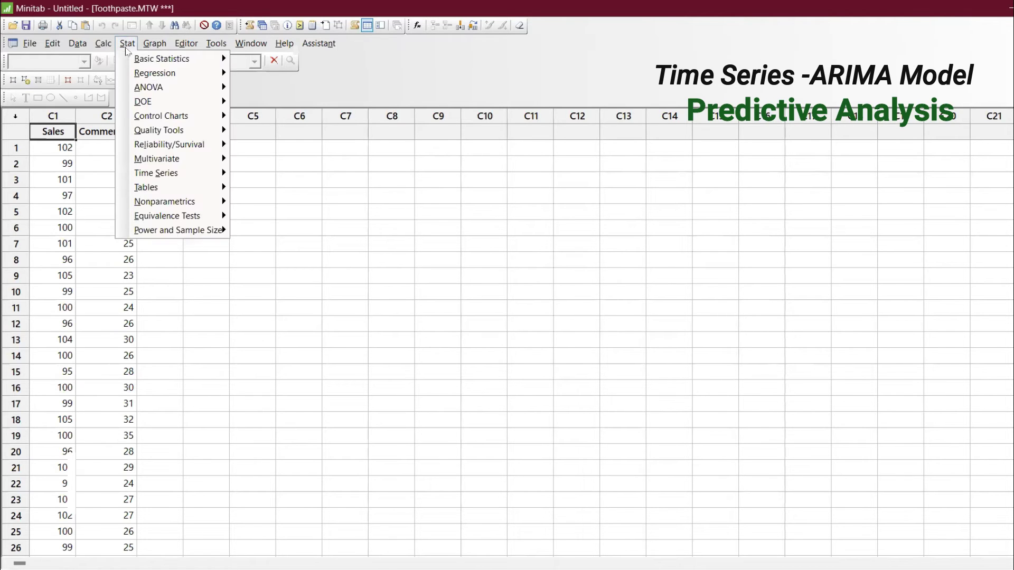
pyautogui.moveTo(146, 180)
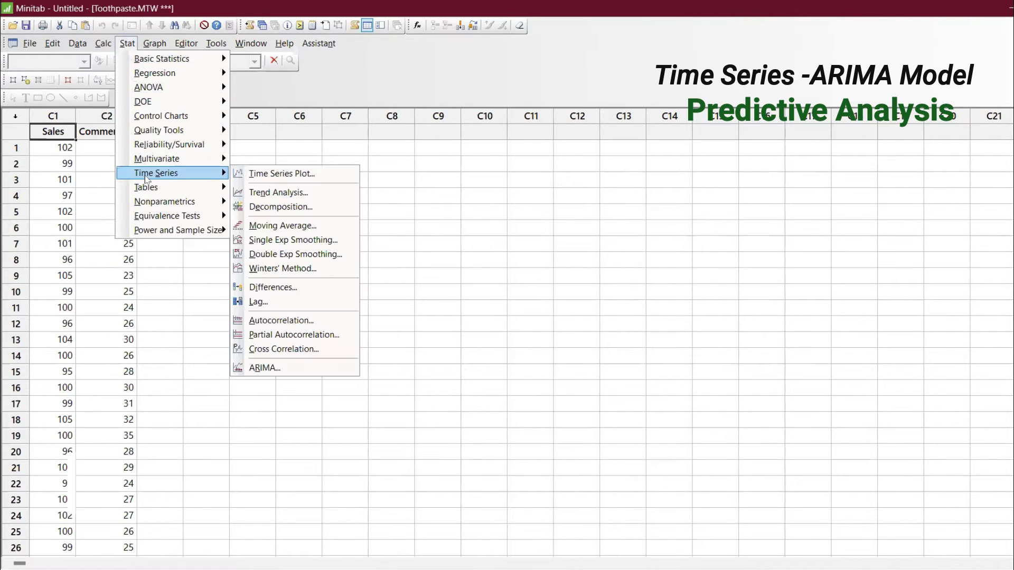
pyautogui.click(281, 368)
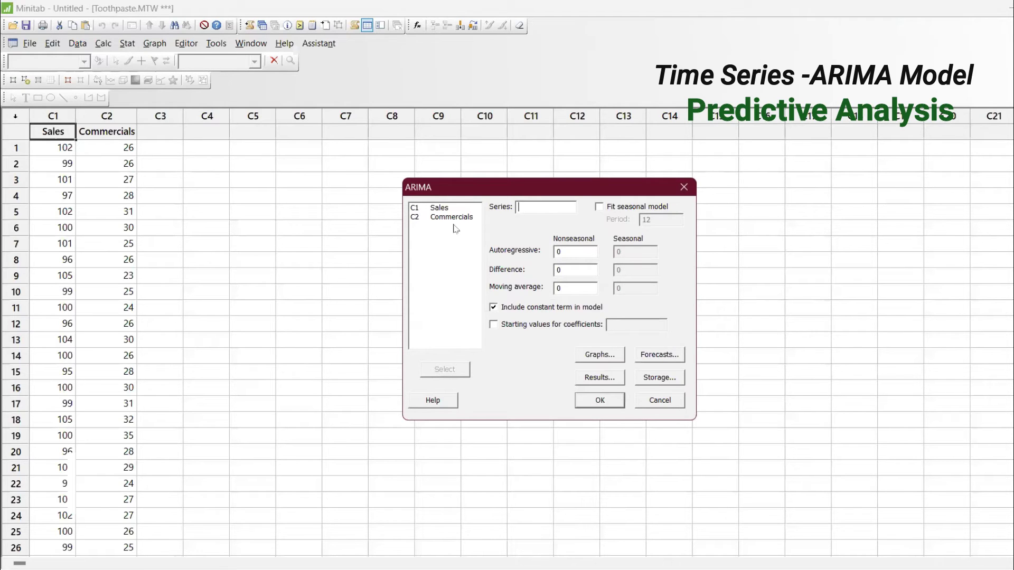
# - Model Sales as a nonseasonal ARIMA with difference 1 and moving average 2
pyautogui.doubleClick(442, 208)
pyautogui.click(599, 207)
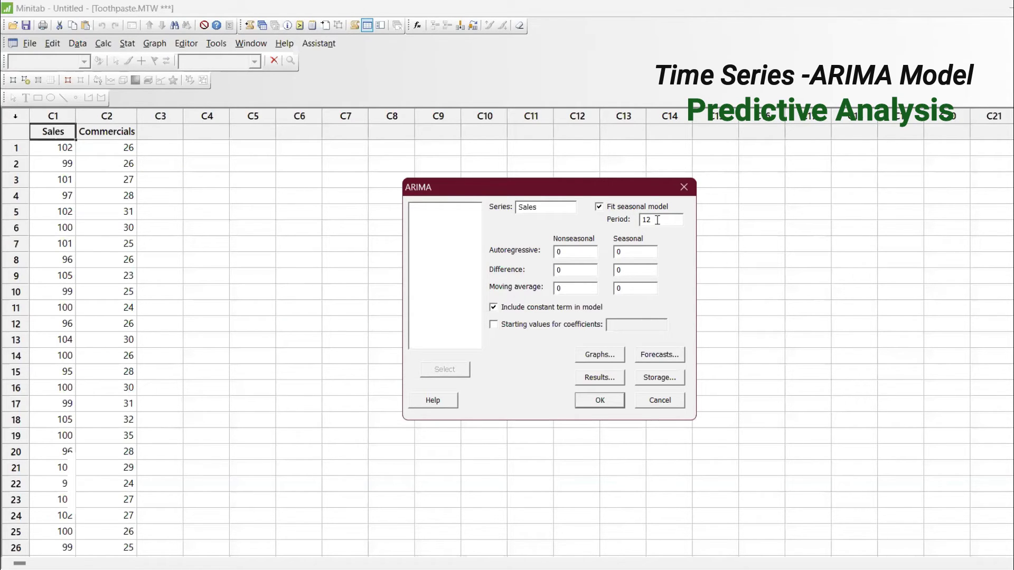
pyautogui.press('BackSpace')
pyautogui.press('BackSpace')
pyautogui.write('6')
pyautogui.click(600, 208)
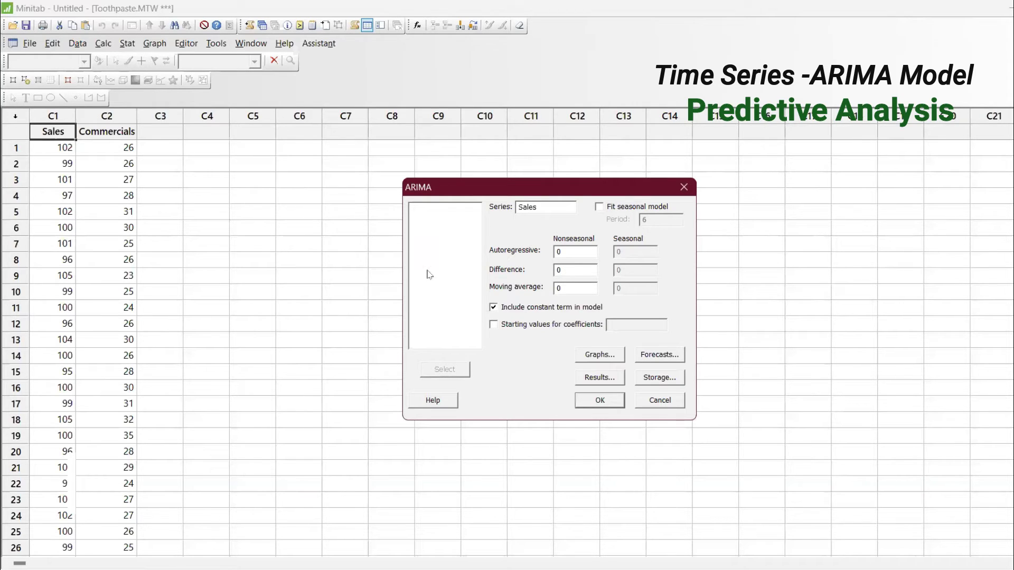
pyautogui.write('1')
pyautogui.click(571, 287)
pyautogui.press('BackSpace')
pyautogui.write('2')
# - Forecast 10 periods ahead into the Commercials column and run the Sales ARIMA
pyautogui.click(652, 354)
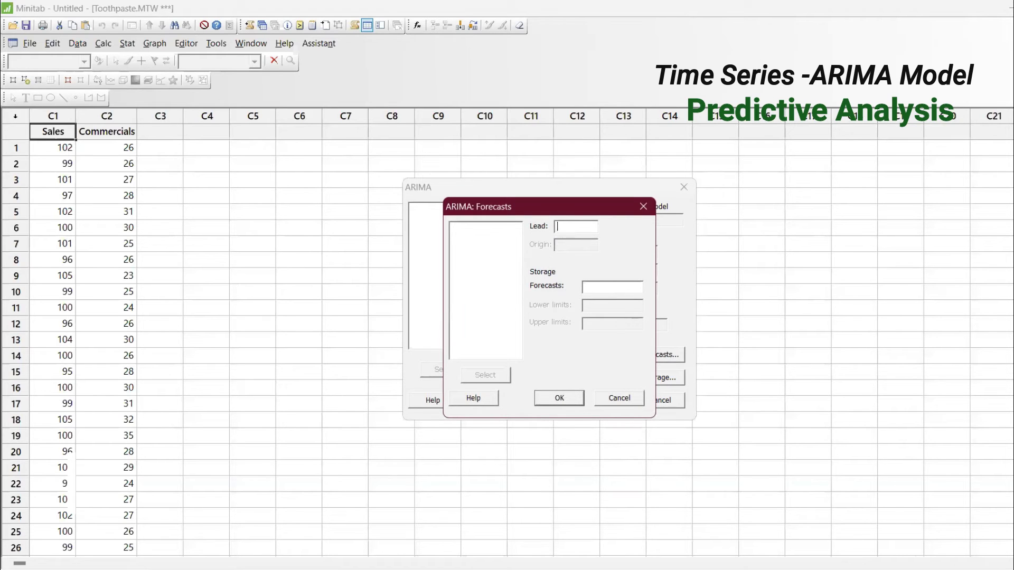
pyautogui.write('10')
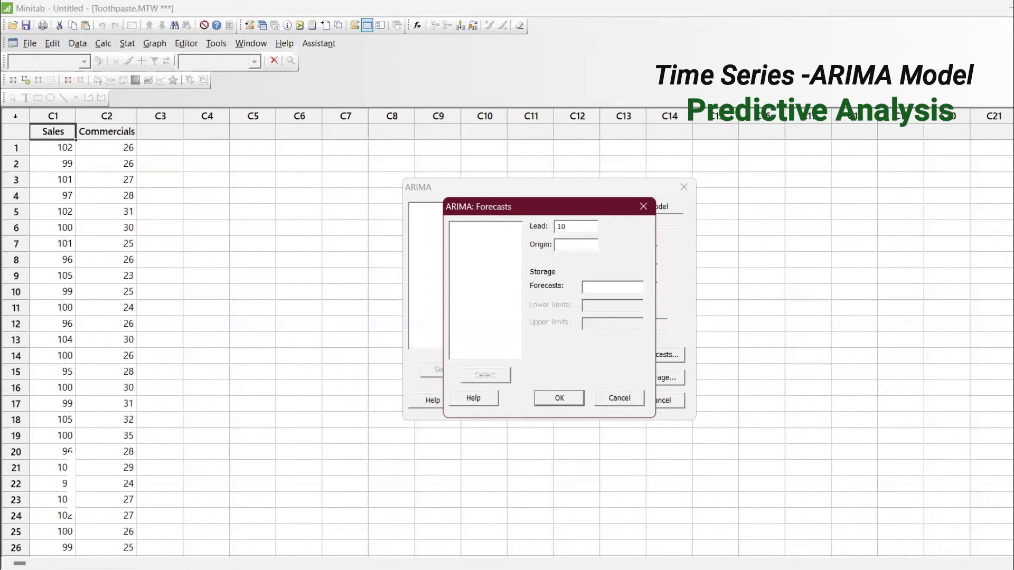
pyautogui.click(624, 289)
pyautogui.doubleClick(498, 238)
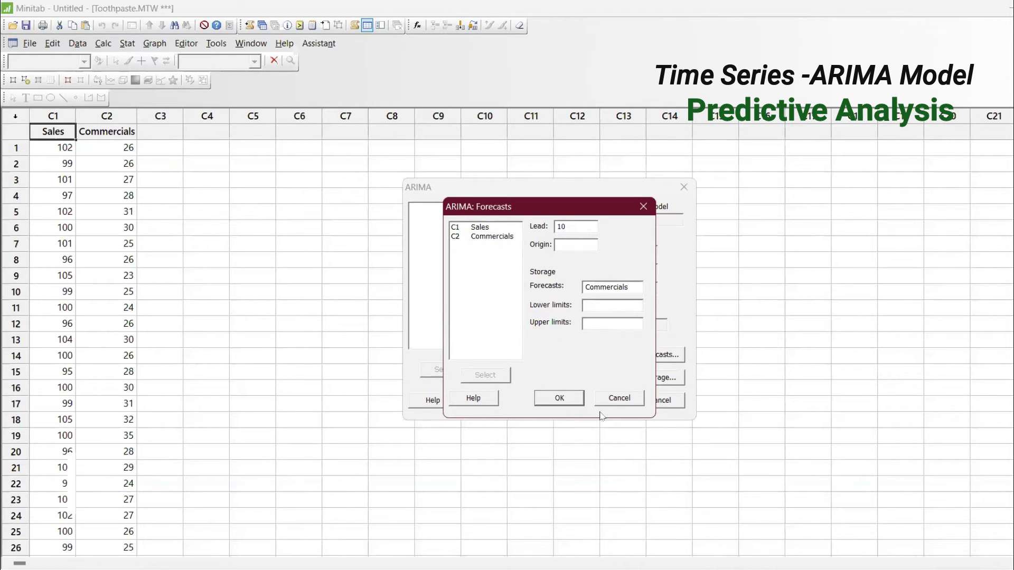
pyautogui.click(559, 397)
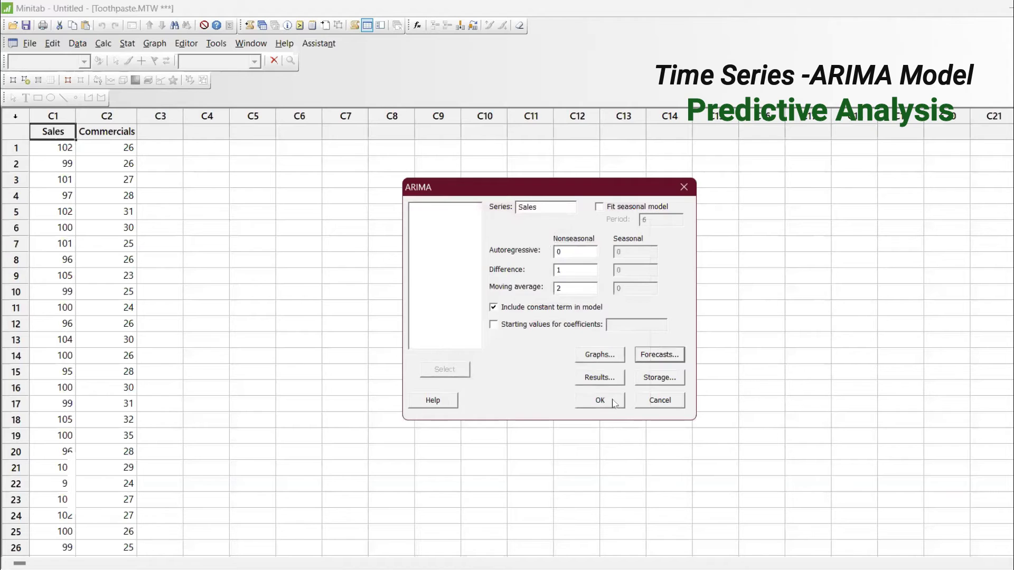
pyautogui.click(614, 401)
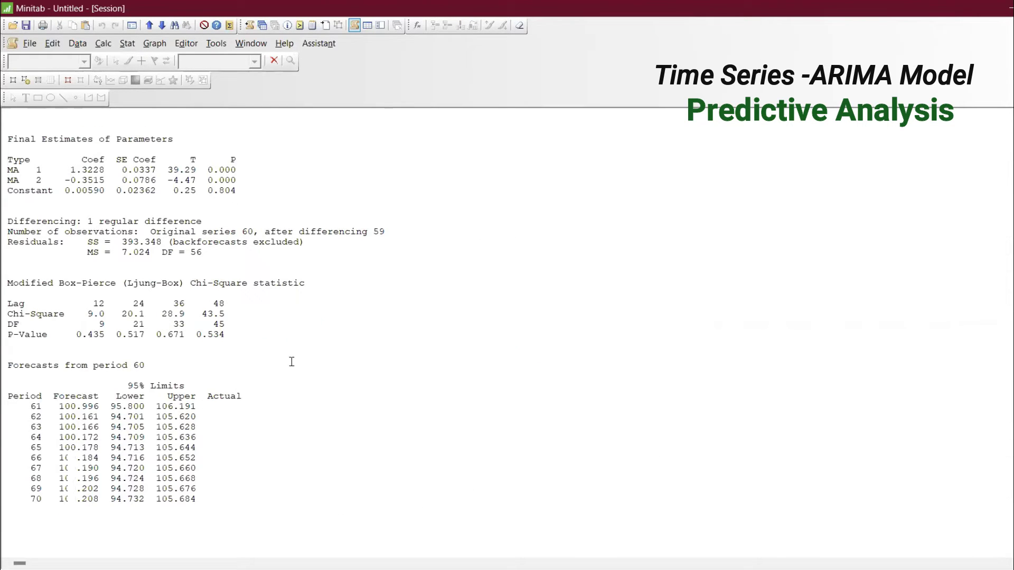
# - Rerun the Sales ARIMA with the time series plot graph option checked
pyautogui.hotkey('ctrl', 'e')
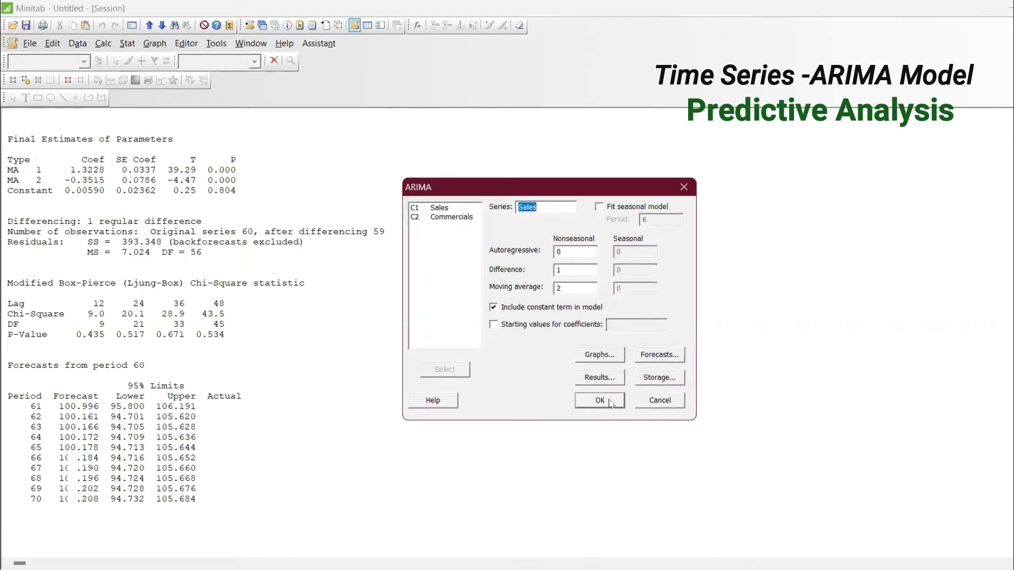
pyautogui.click(609, 357)
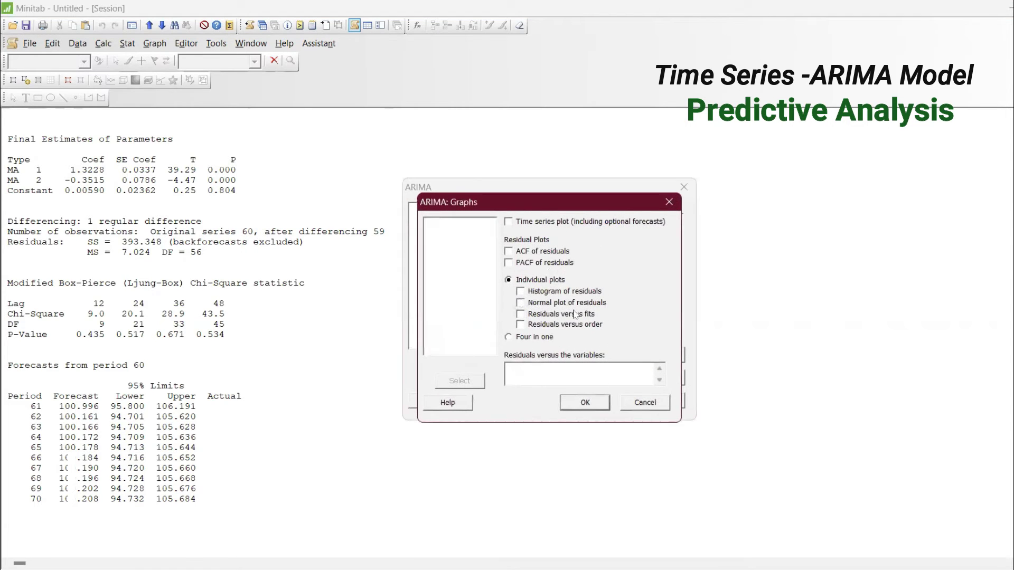
pyautogui.click(590, 407)
pyautogui.click(599, 400)
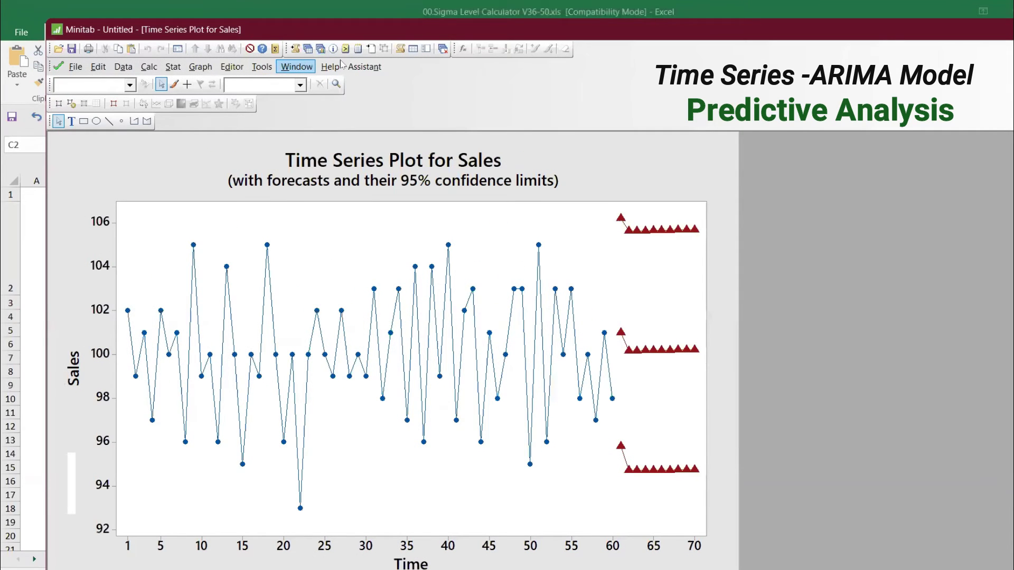
# - Restore the plot and scroll the worksheet to see the ten forecasts in Commercials
pyautogui.click(321, 49)
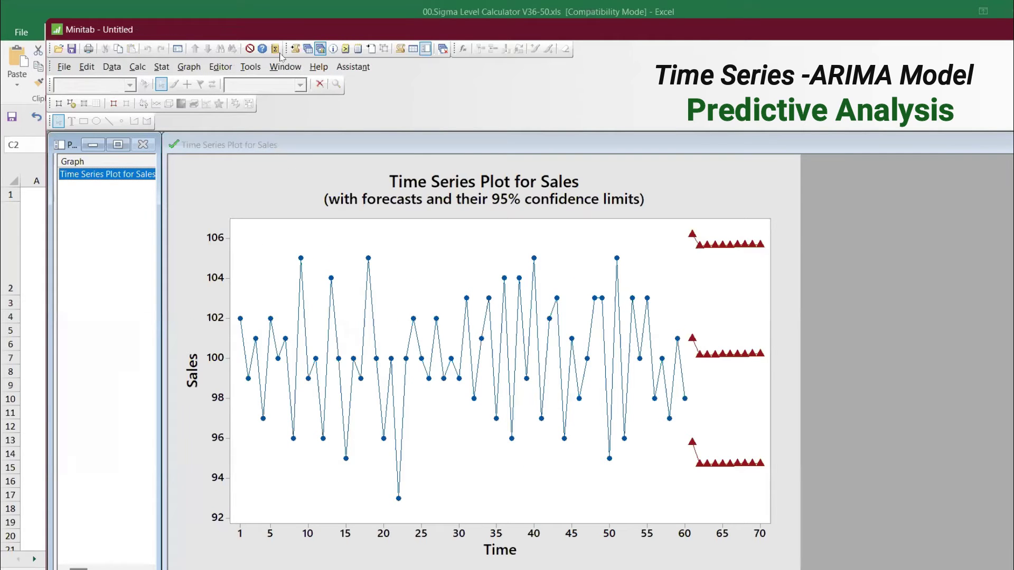
pyautogui.click(308, 48)
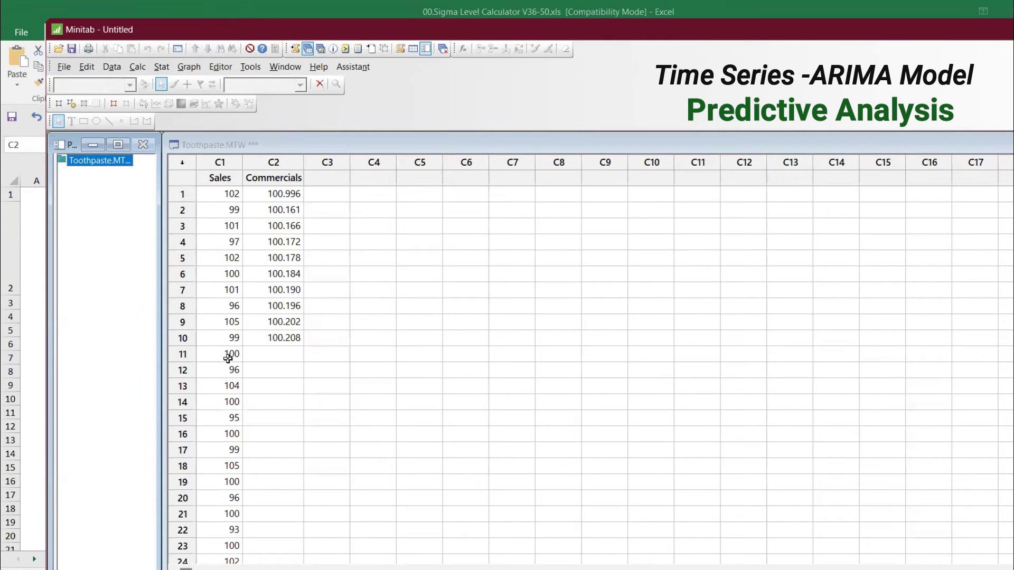
pyautogui.click(215, 332)
pyautogui.press('Down')
pyautogui.press('Down')
pyautogui.press('Down')
pyautogui.press('Down')
pyautogui.press('Down')
pyautogui.press('Down')
pyautogui.press('Down')
pyautogui.press('Down')
pyautogui.press('Down')
pyautogui.press('Down')
pyautogui.press('Down')
pyautogui.press('Down')
pyautogui.press('Down')
pyautogui.press('Down')
pyautogui.press('Down')
pyautogui.press('Down')
pyautogui.press('Down')
pyautogui.press('Down')
pyautogui.press('Down')
pyautogui.press('Down')
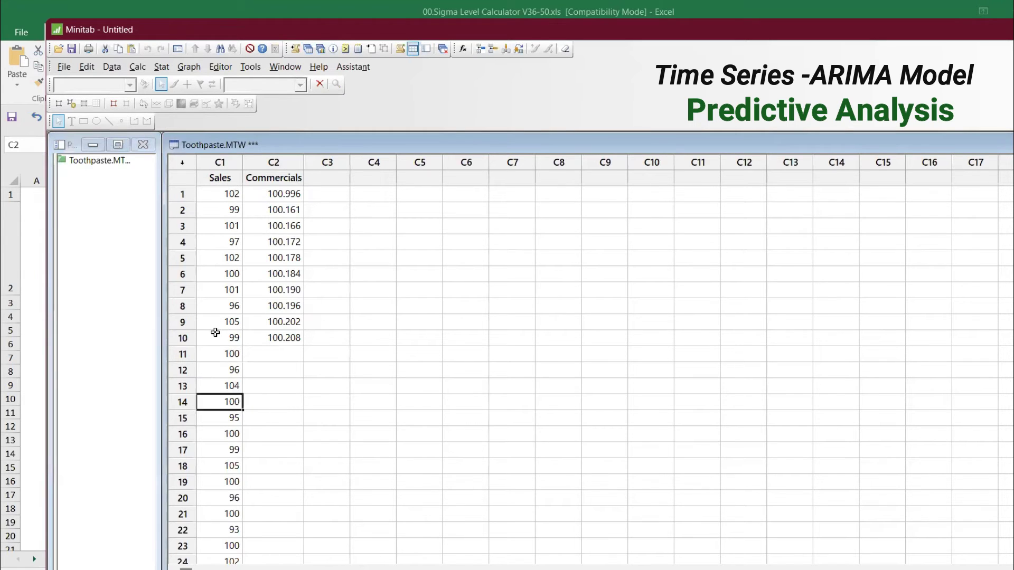
pyautogui.press('Down')
pyautogui.press('Down')
pyautogui.press('Down')
pyautogui.press('Down')
pyautogui.press('Down')
pyautogui.press('Down')
pyautogui.press('Down')
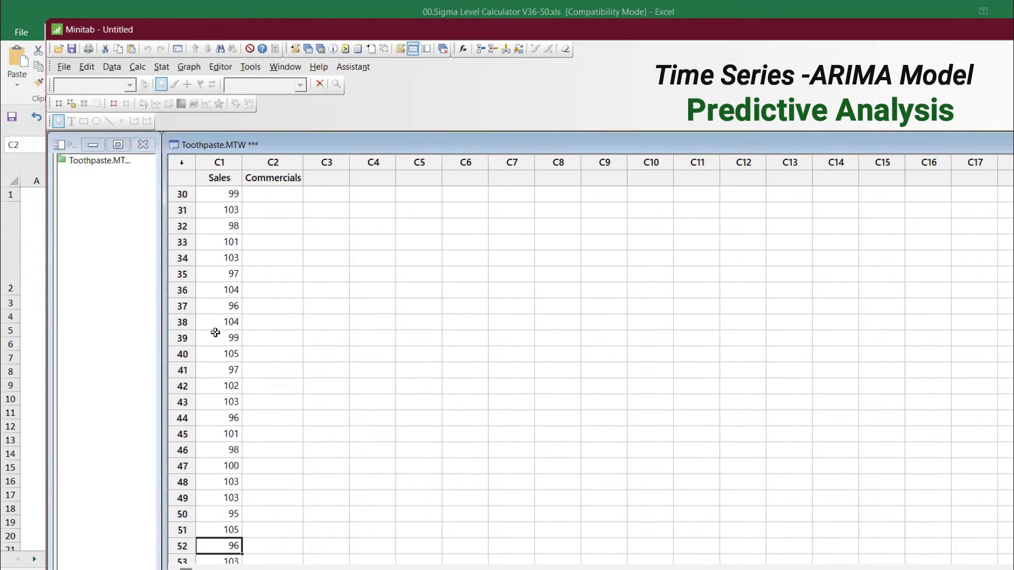
pyautogui.hotkey('ctrl', 'e')
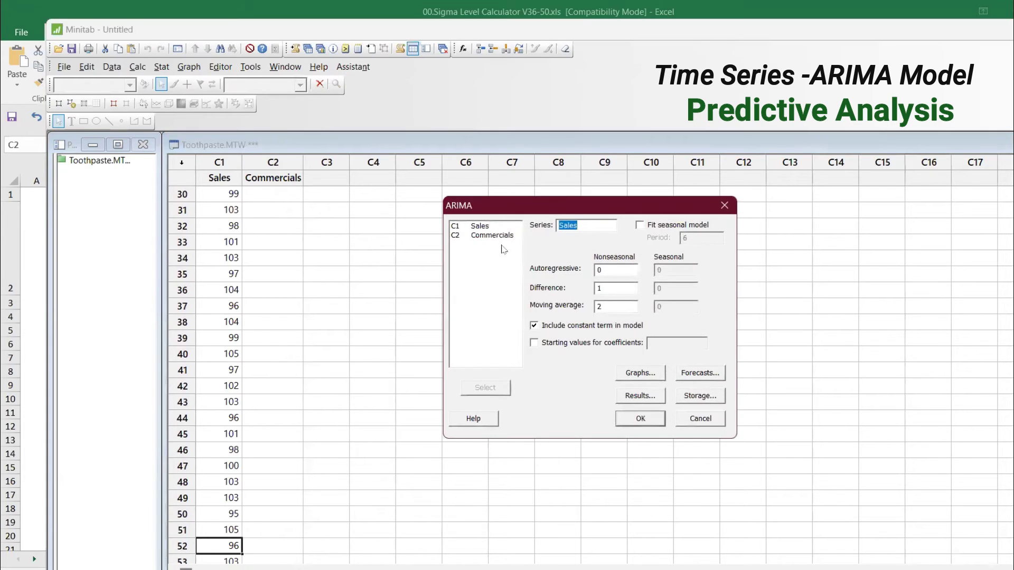
# - Read period 61's forecast, 100.161, with limits 94.7009–105.620 on the Sales plot
pyautogui.press('Return')
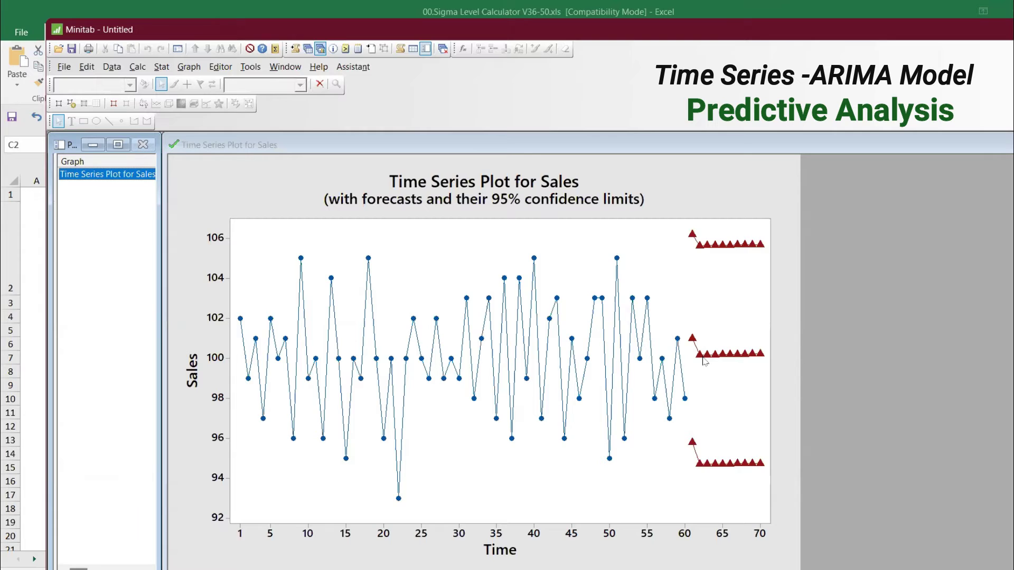
pyautogui.click(703, 361)
pyautogui.moveTo(702, 360)
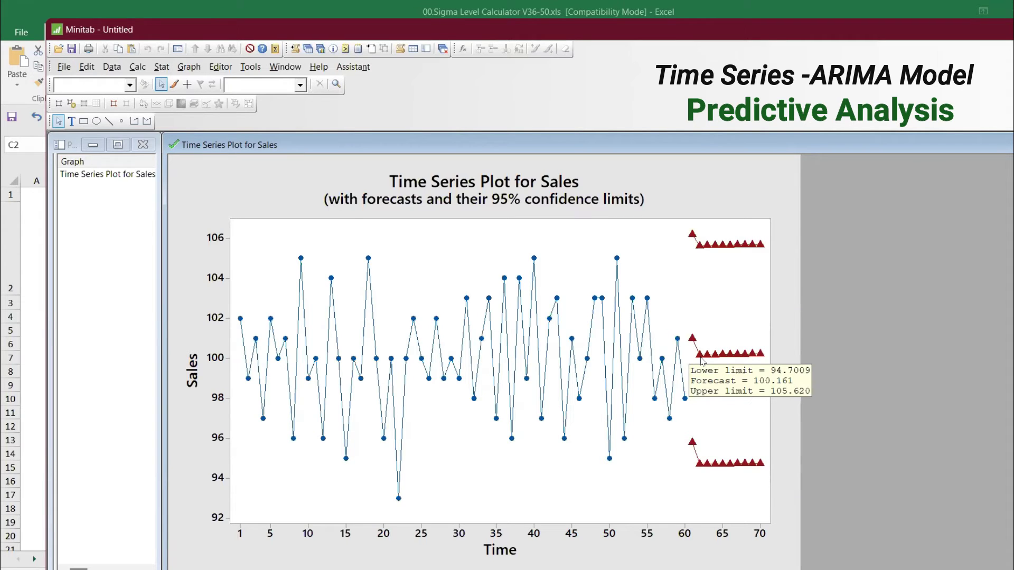
pyautogui.rightClick(625, 329)
# - Reopen ARIMA and replace the series with Commercials
pyautogui.press('Escape')
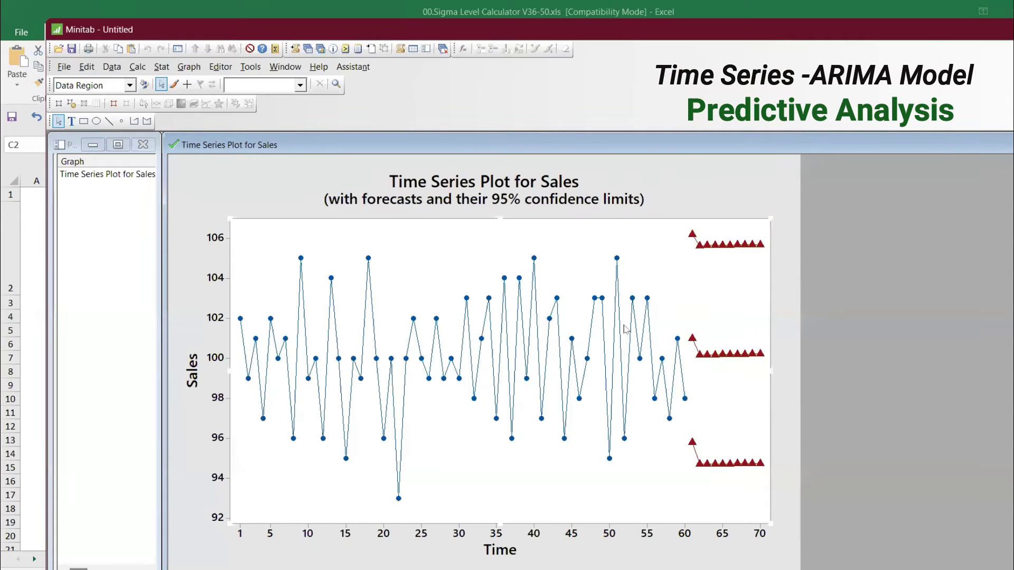
pyautogui.hotkey('ctrl', 'e')
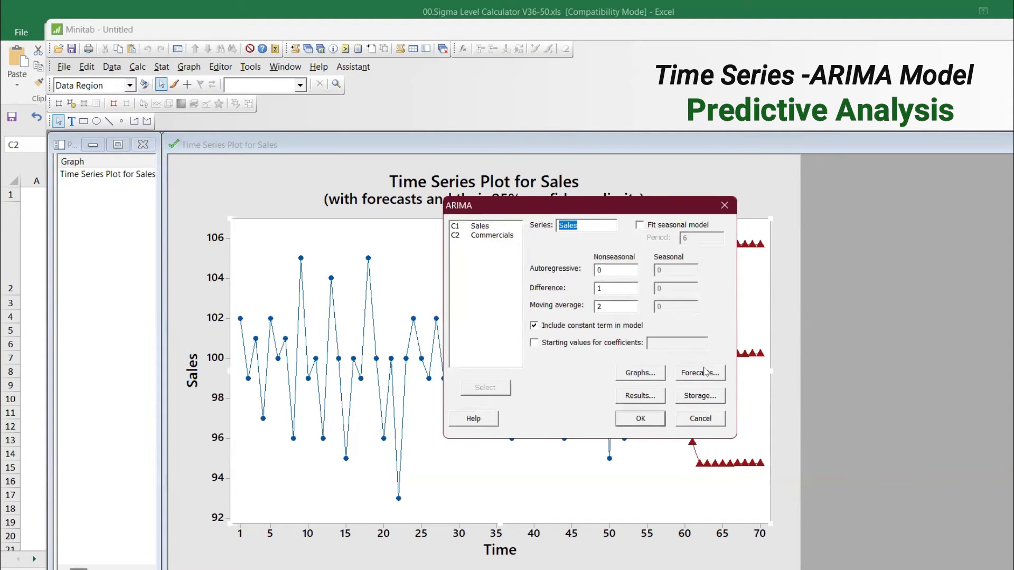
pyautogui.press('BackSpace')
pyautogui.doubleClick(501, 239)
# - Store the forecasts in the Sales column and run the Commercials ARIMA model
pyautogui.click(713, 372)
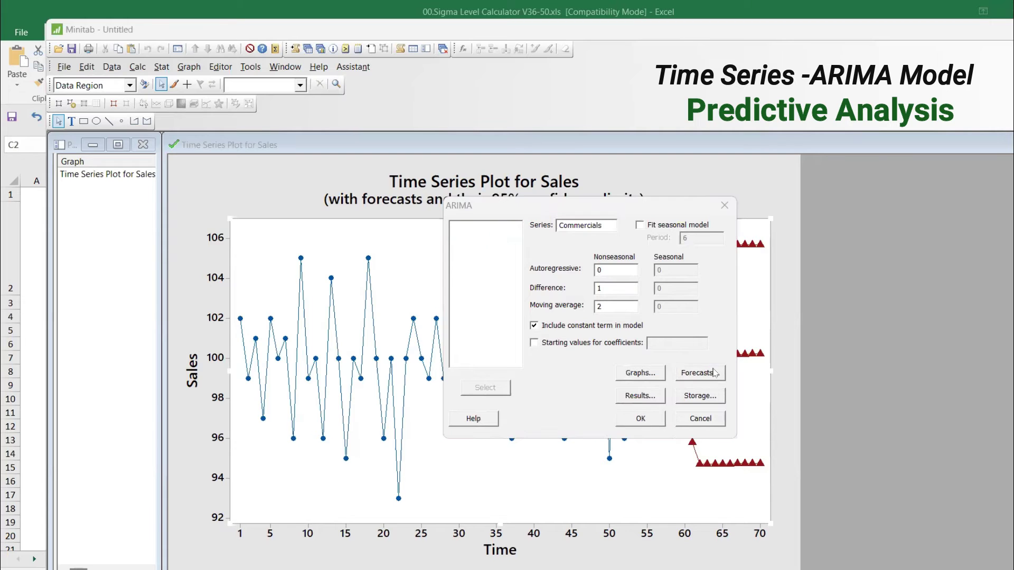
pyautogui.doubleClick(675, 305)
pyautogui.press('BackSpace')
pyautogui.doubleClick(528, 248)
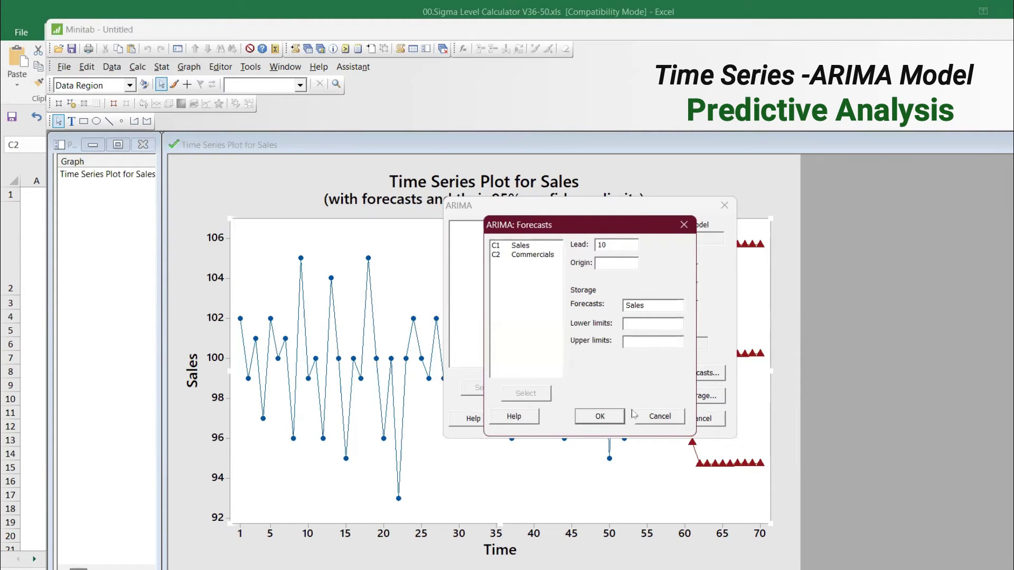
pyautogui.click(612, 418)
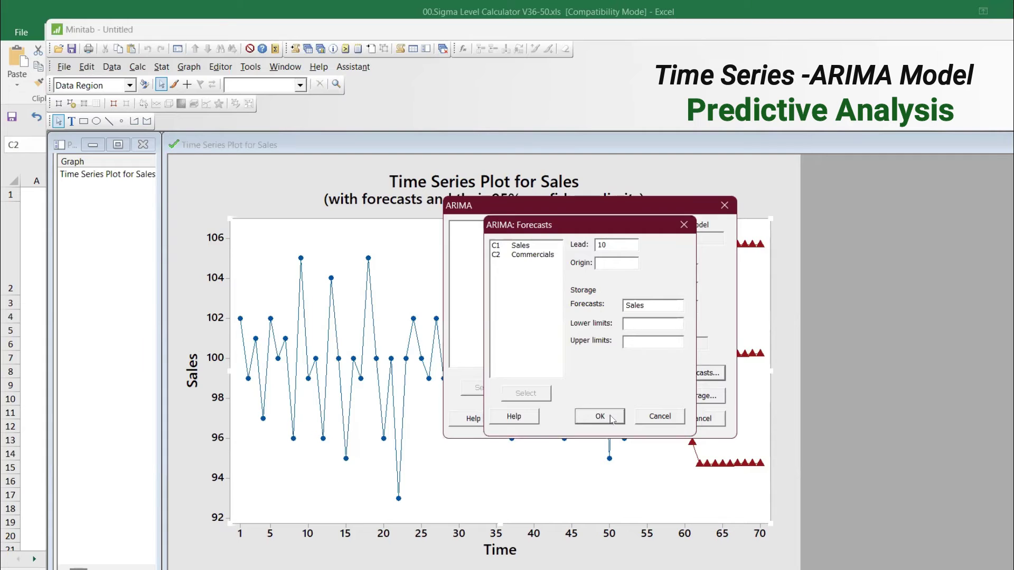
pyautogui.click(654, 419)
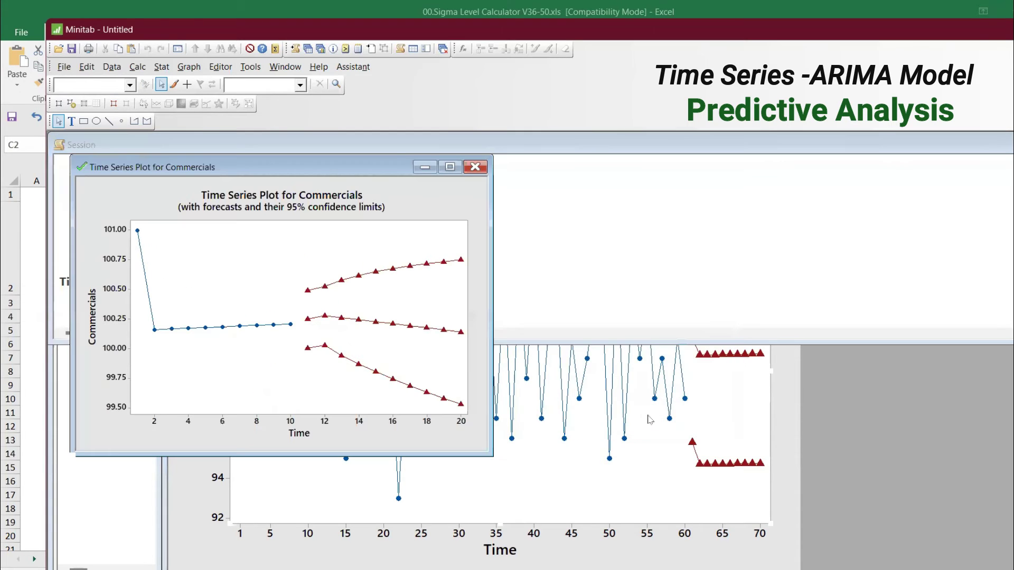
# - Maximize the Commercials plot and read forecasts easing from about 100.28 to 100.14
pyautogui.click(450, 167)
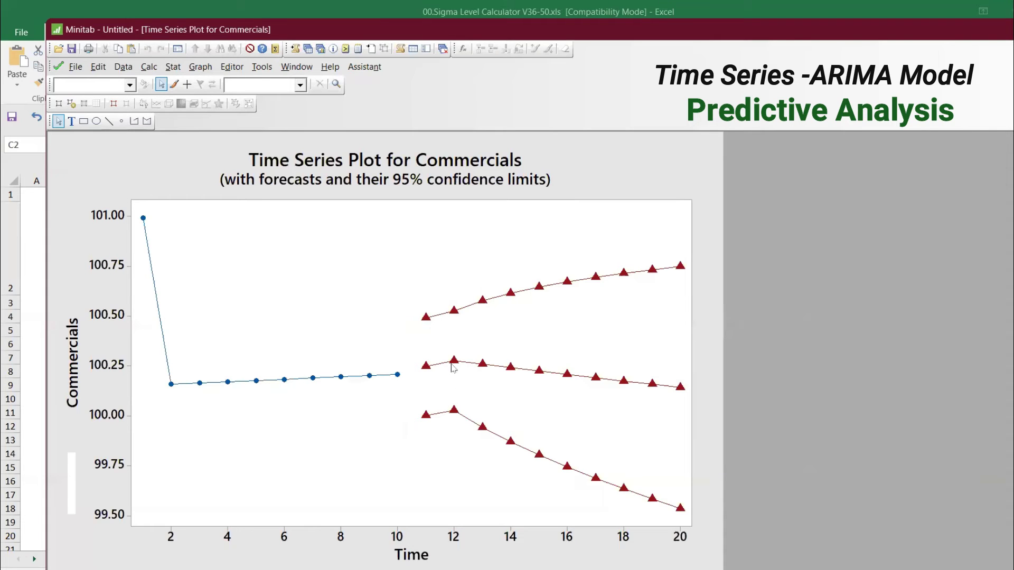
pyautogui.moveTo(456, 365)
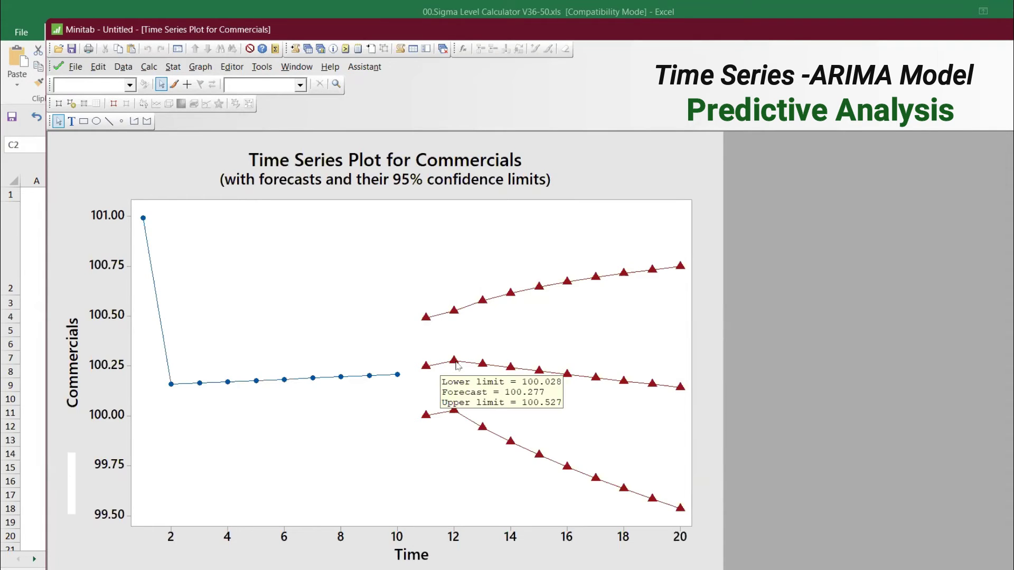
pyautogui.moveTo(516, 373)
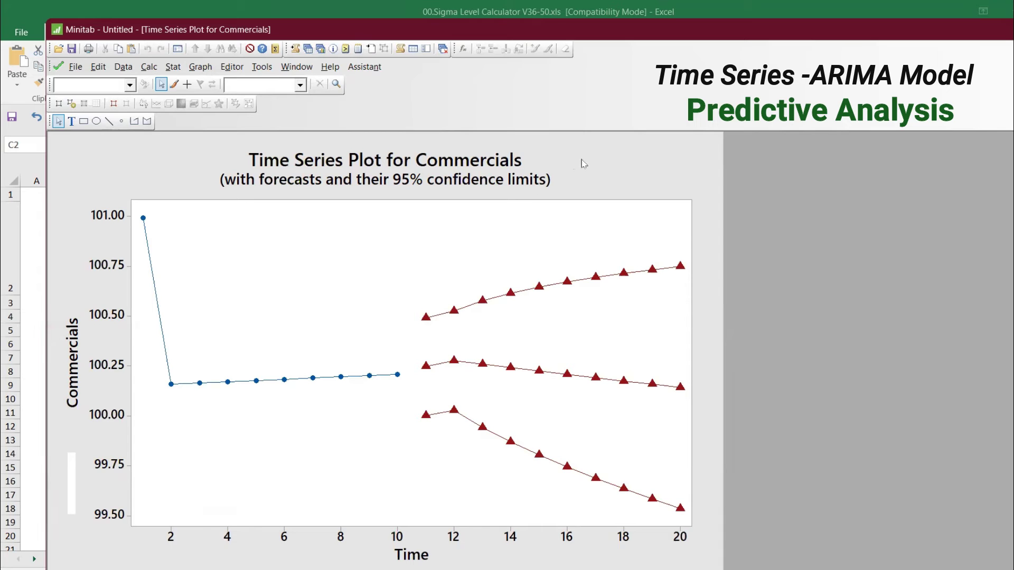
# - Clear Sales from the forecast storage field and rerun the Commercials ARIMA
pyautogui.hotkey('ctrl', 'e')
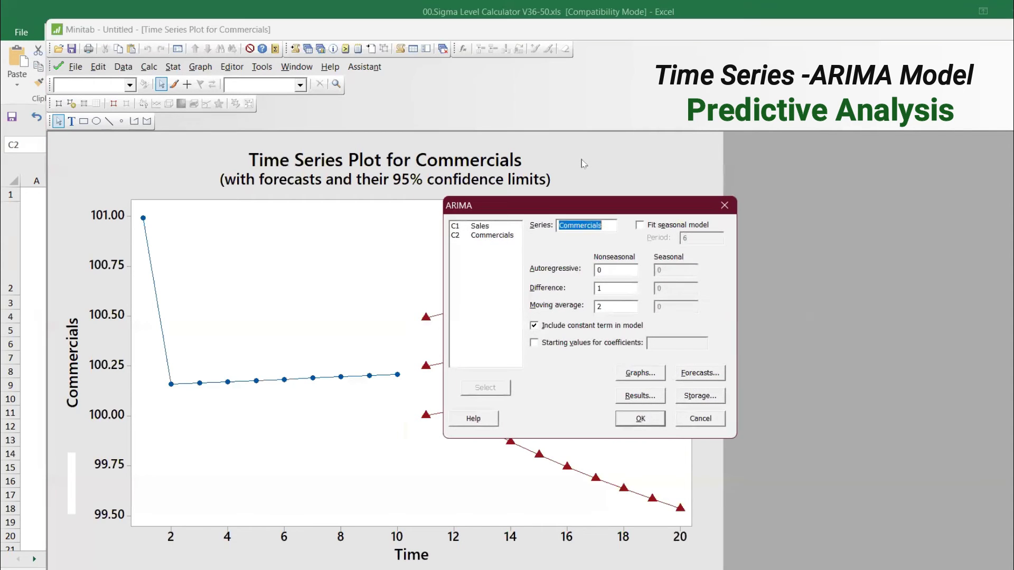
pyautogui.click(693, 372)
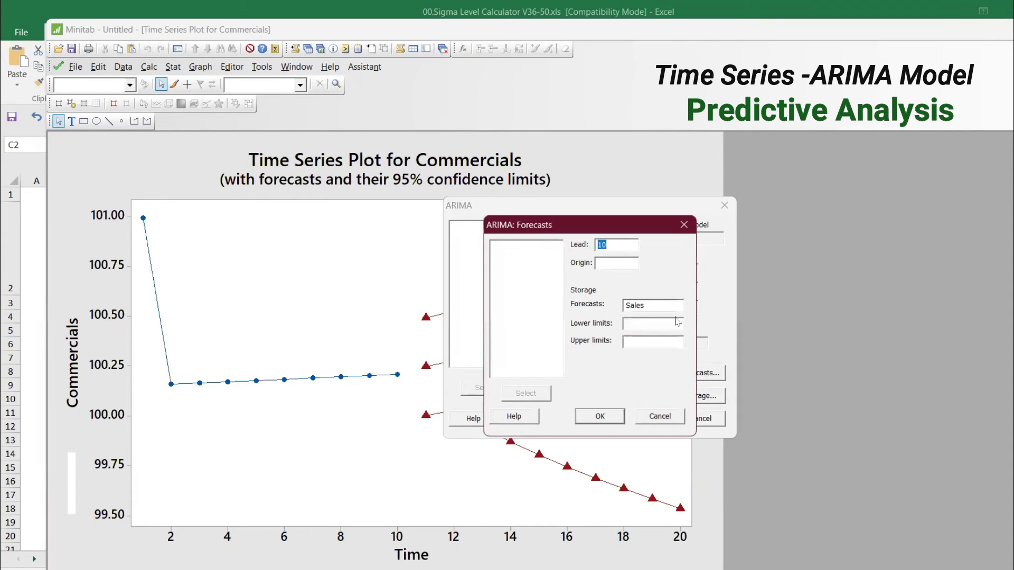
pyautogui.doubleClick(653, 305)
pyautogui.press('BackSpace')
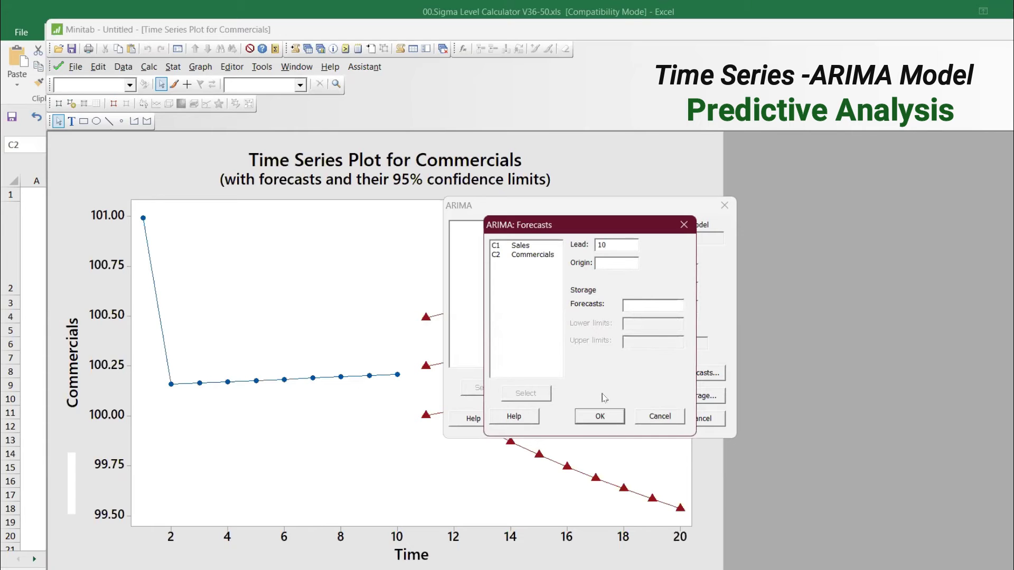
pyautogui.click(608, 416)
pyautogui.click(630, 420)
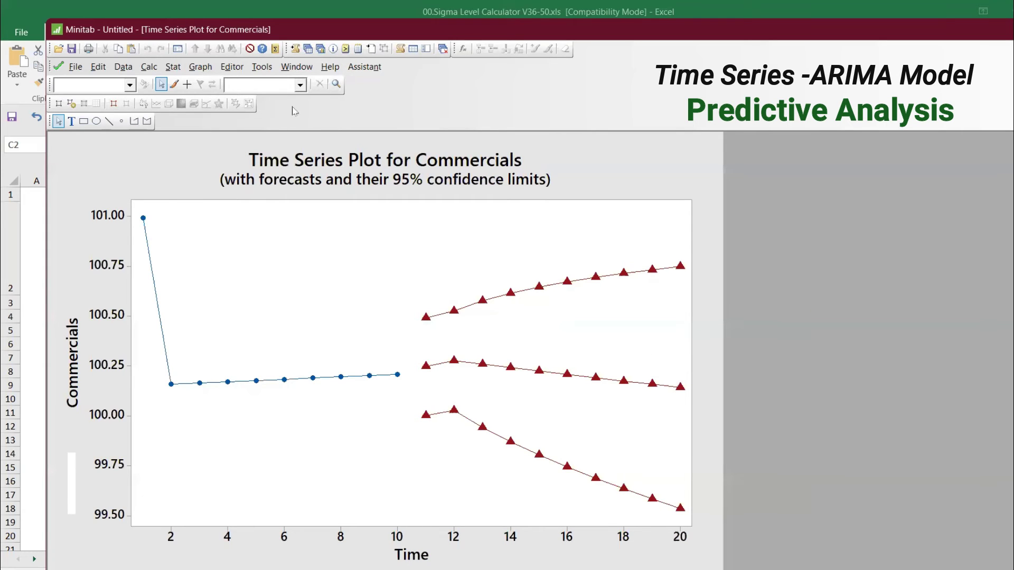
# - Arrange the Commercials and Sales forecast plots in adjacent cells of a new layout with the Layout Tool
pyautogui.click(227, 69)
pyautogui.click(256, 211)
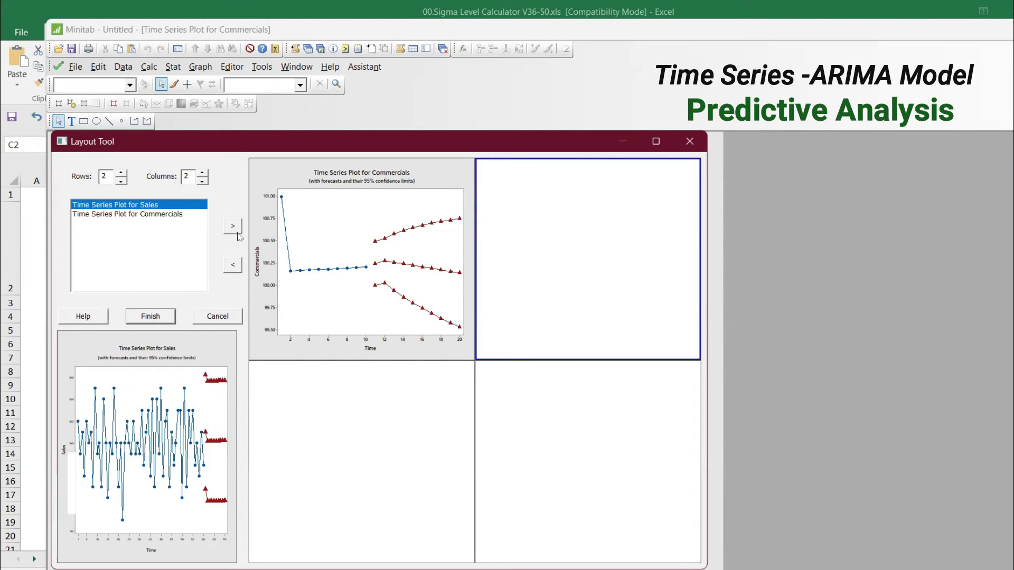
pyautogui.click(237, 233)
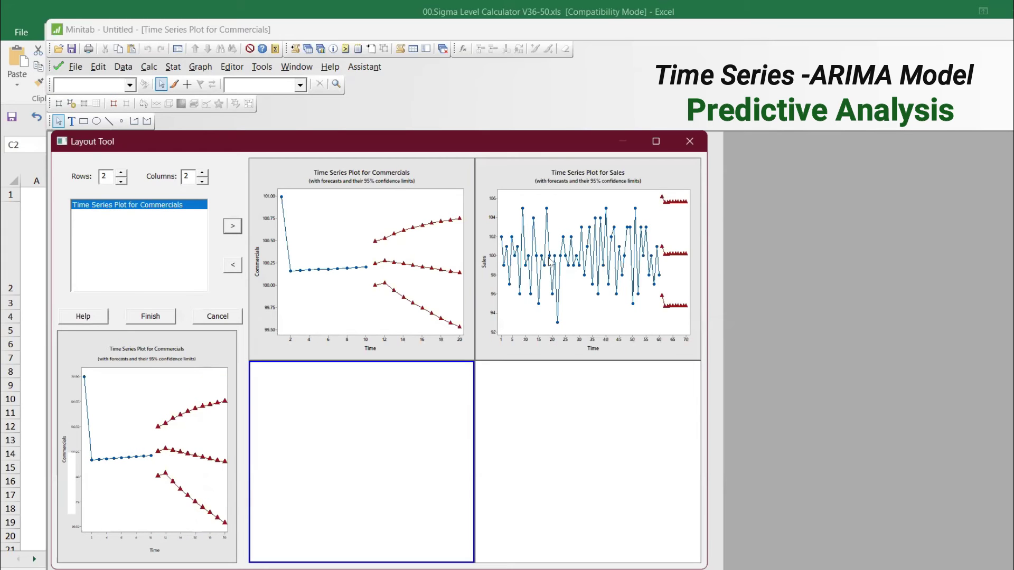
pyautogui.click(162, 316)
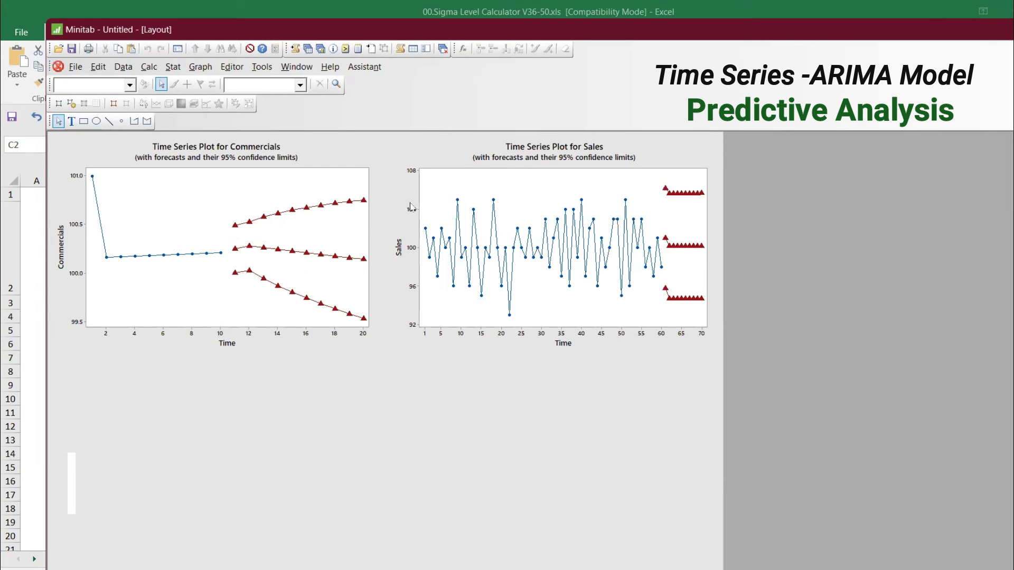
# - Reopen the latest Time Series Plot for Commercials from the Project Manager's graph list
pyautogui.rightClick(403, 359)
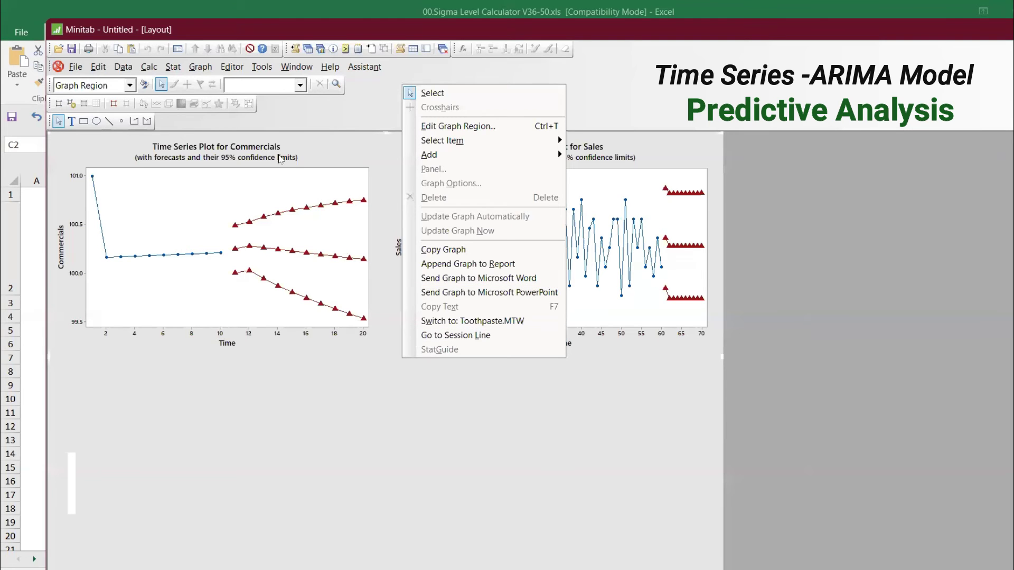
pyautogui.click(310, 62)
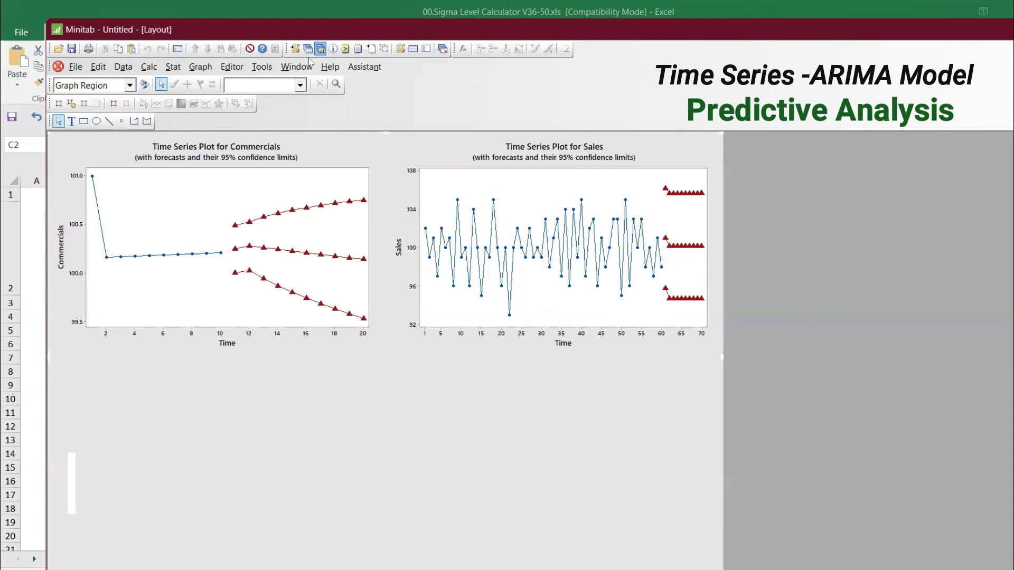
pyautogui.click(320, 48)
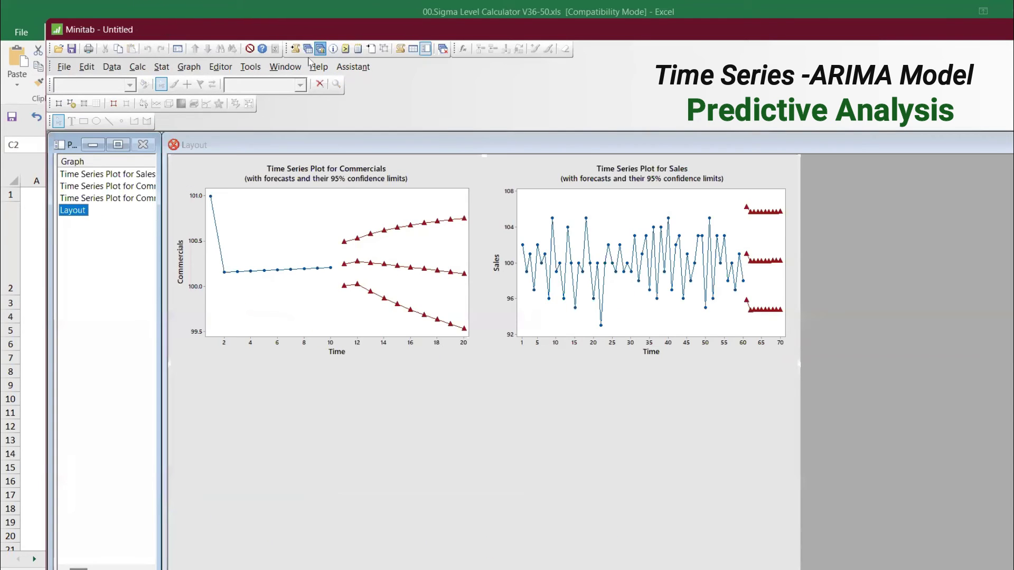
pyautogui.click(115, 199)
pyautogui.doubleClick(115, 200)
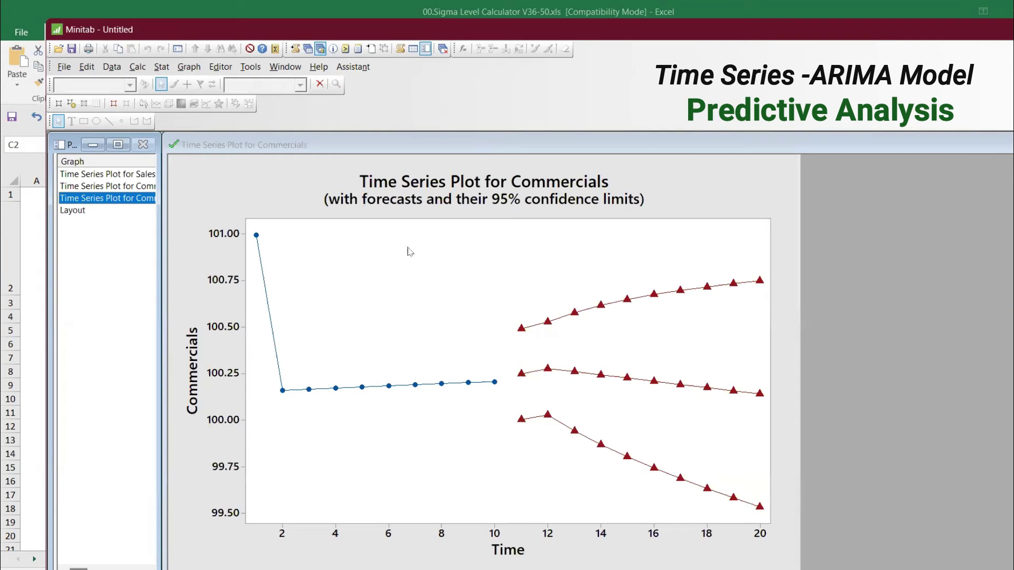
pyautogui.rightClick(667, 190)
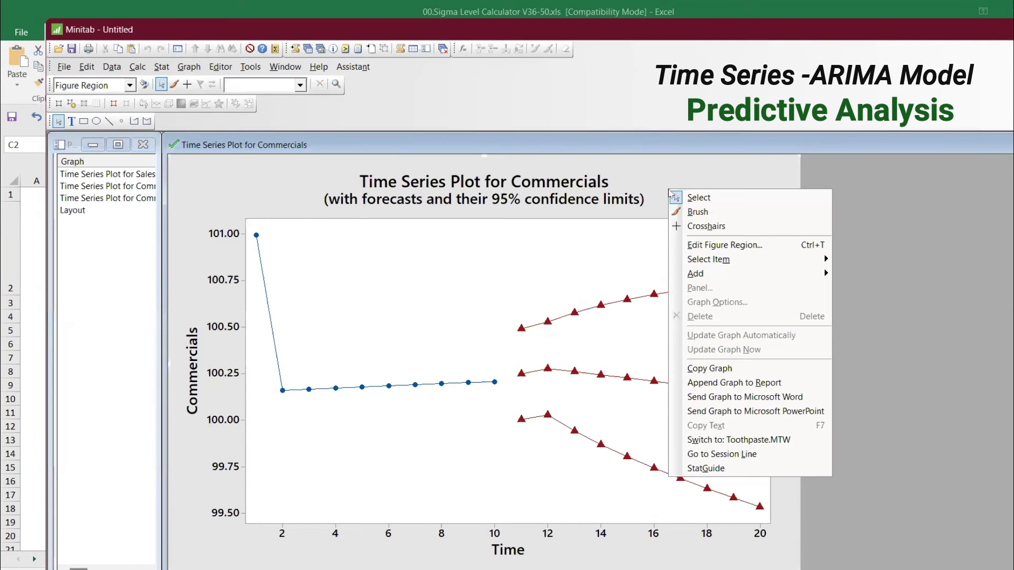
# - Open StatGuide for the ARIMA time series plot and view the 'stationary' definition
pyautogui.click(734, 469)
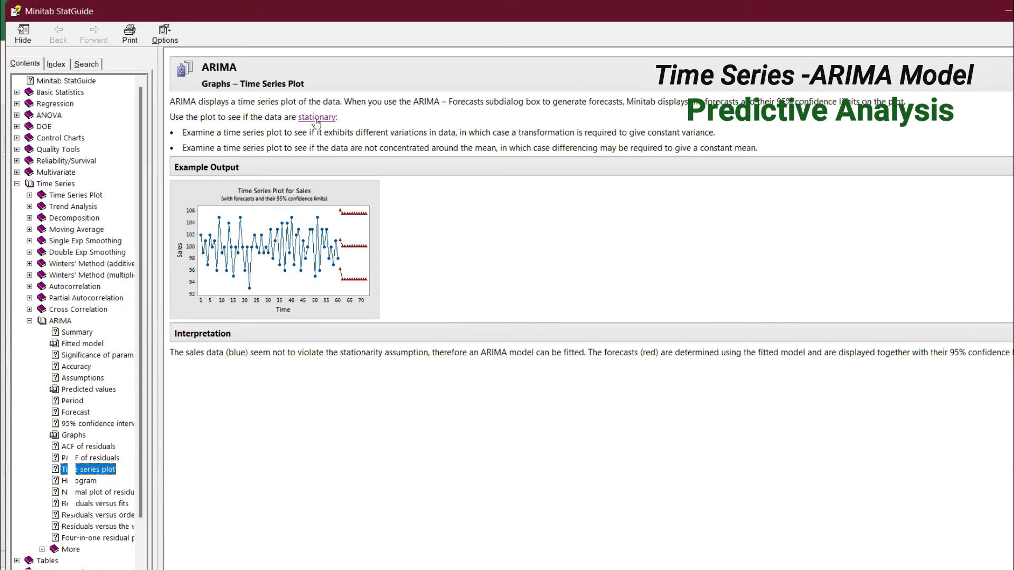
pyautogui.click(316, 121)
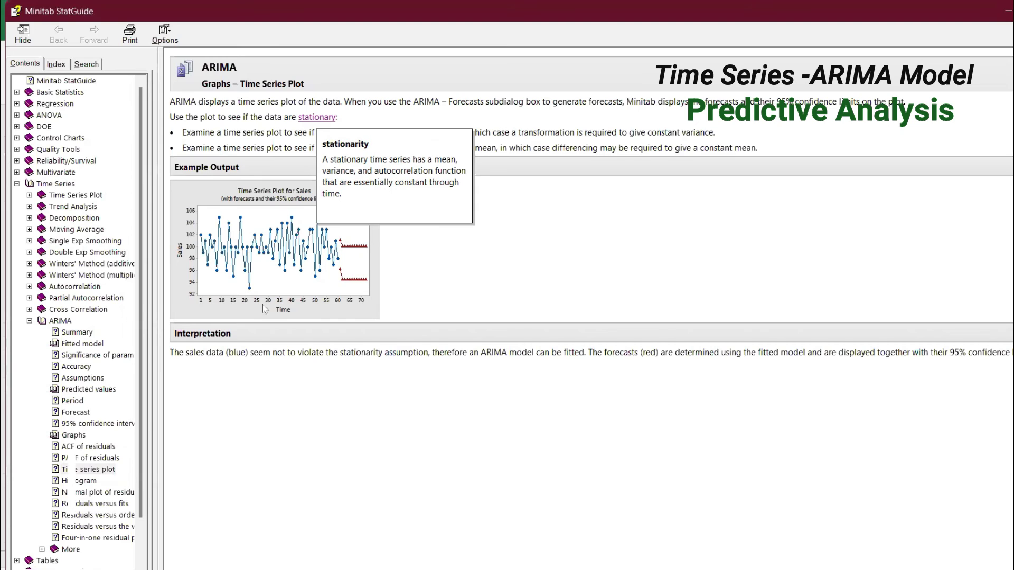
# - Dismiss the stationarity definition pop-up in StatGuide
pyautogui.click(211, 143)
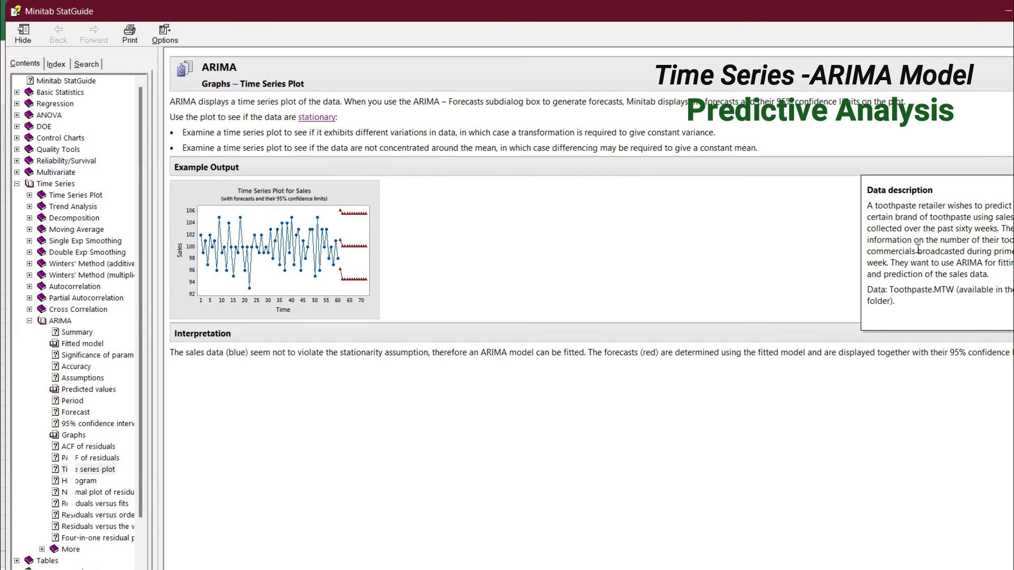
# - Close the Data description pop-up and exit StatGuide with Alt+F4
pyautogui.click(632, 317)
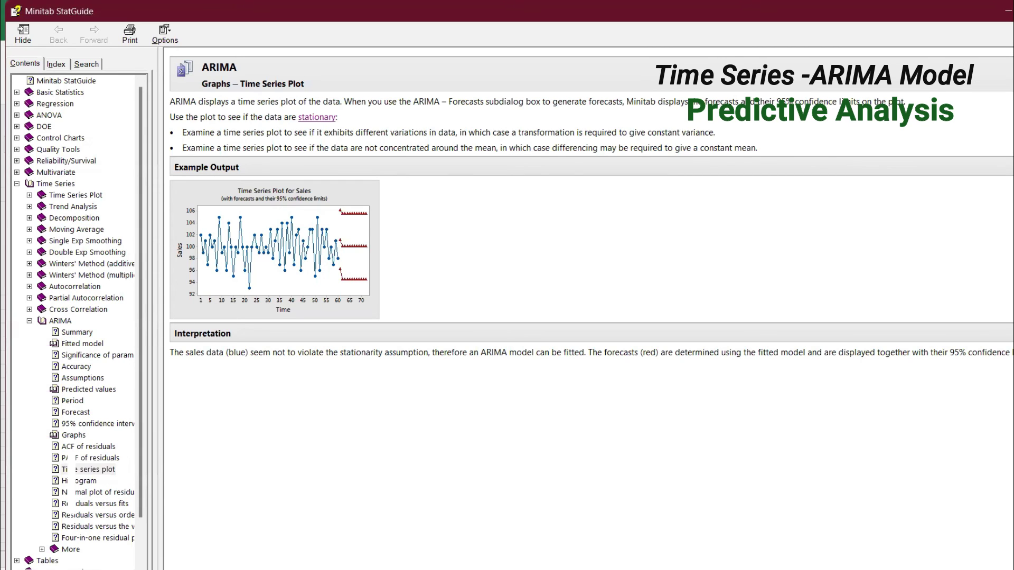
pyautogui.hotkey('alt', 'F4')
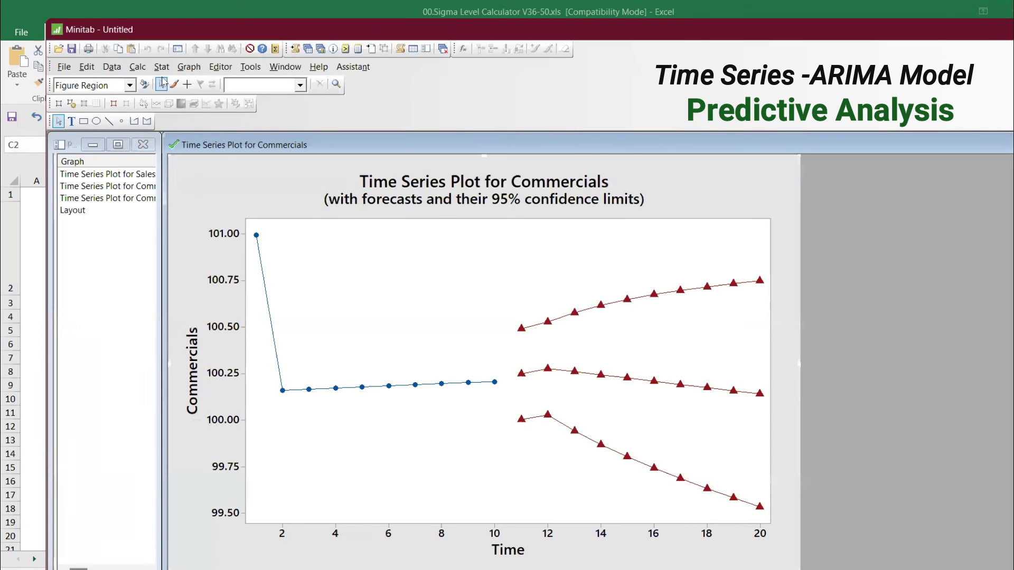
# - Create a Fitted Line Plot with Sales as response and Commercials as predictor (R-Sq 4.5%)
pyautogui.click(160, 68)
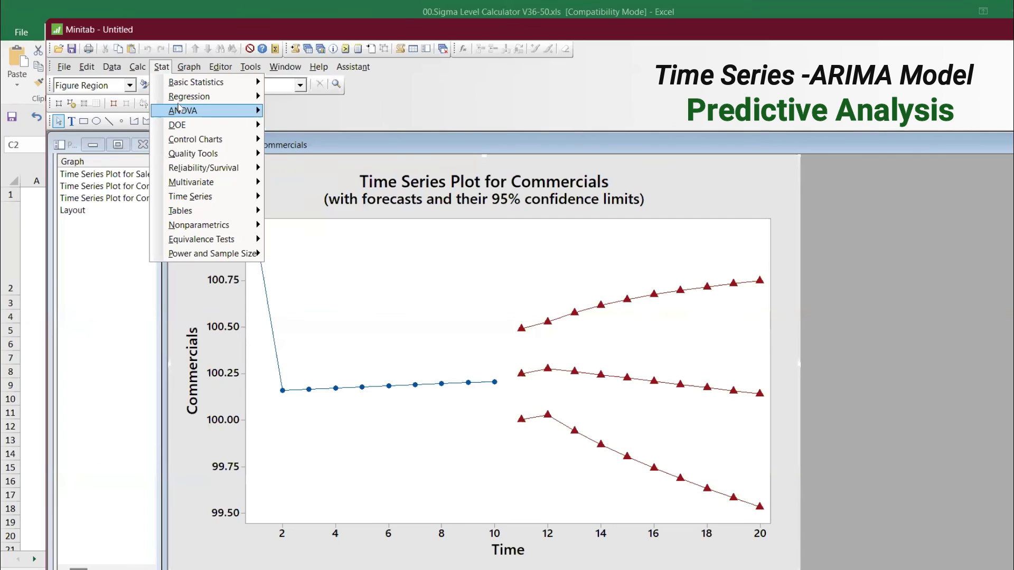
pyautogui.moveTo(181, 100)
pyautogui.moveTo(311, 114)
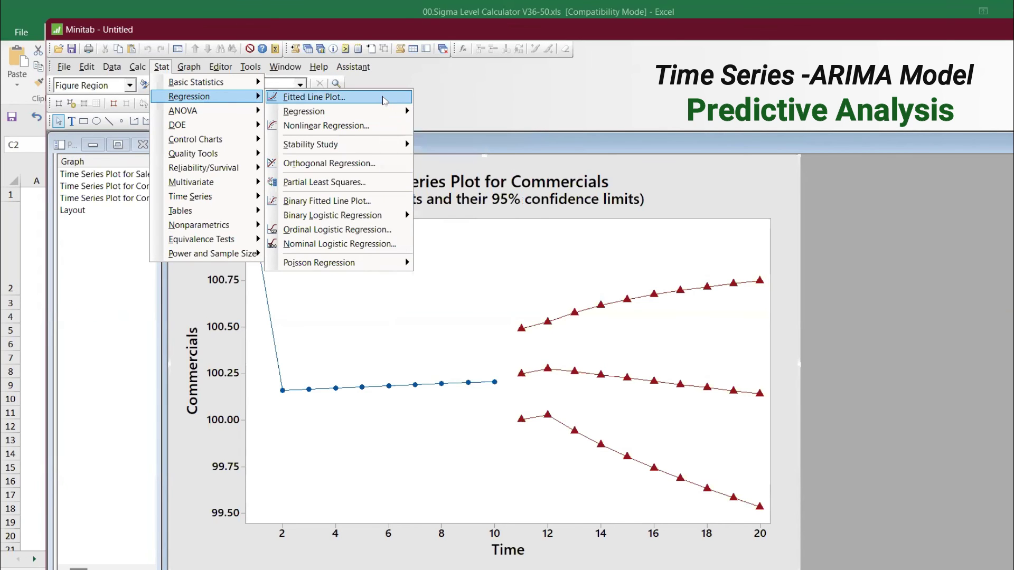
pyautogui.click(384, 100)
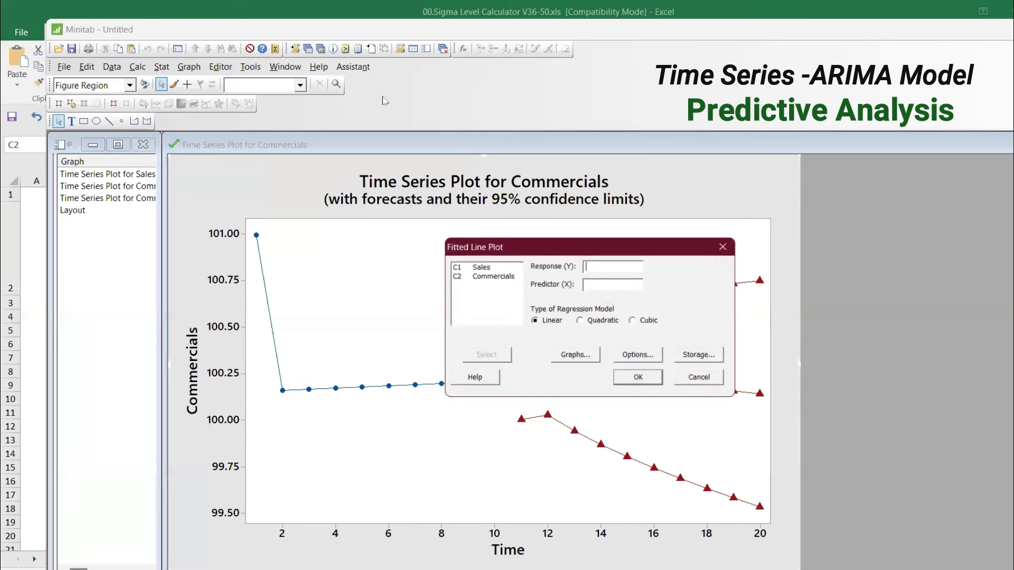
pyautogui.doubleClick(491, 269)
pyautogui.doubleClick(494, 276)
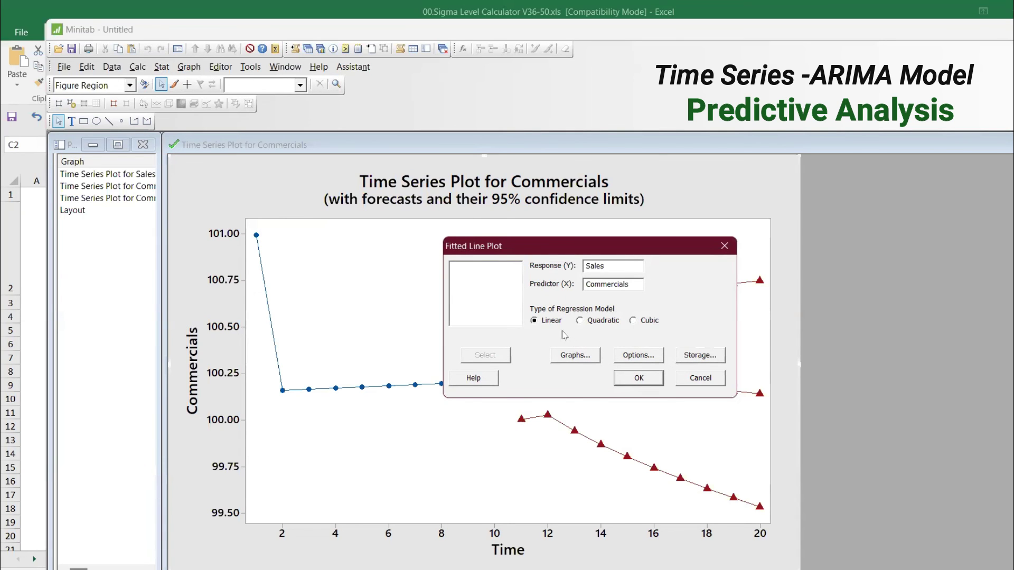
pyautogui.click(638, 378)
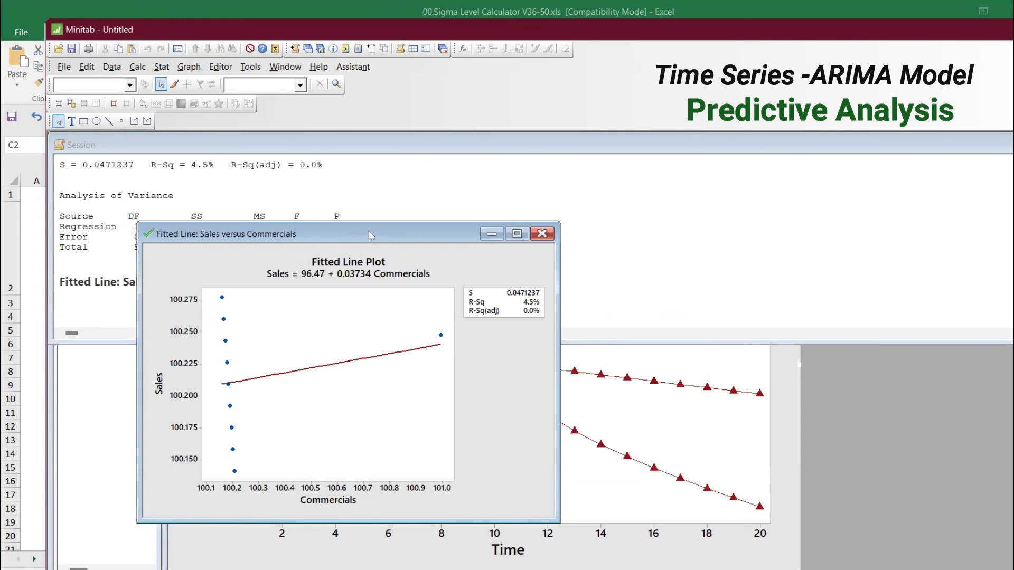
# - Move the fitted line plot aside to reveal the regression output with F 0.37 and P 0.558
pyautogui.moveTo(370, 235); pyautogui.dragTo(640, 165)
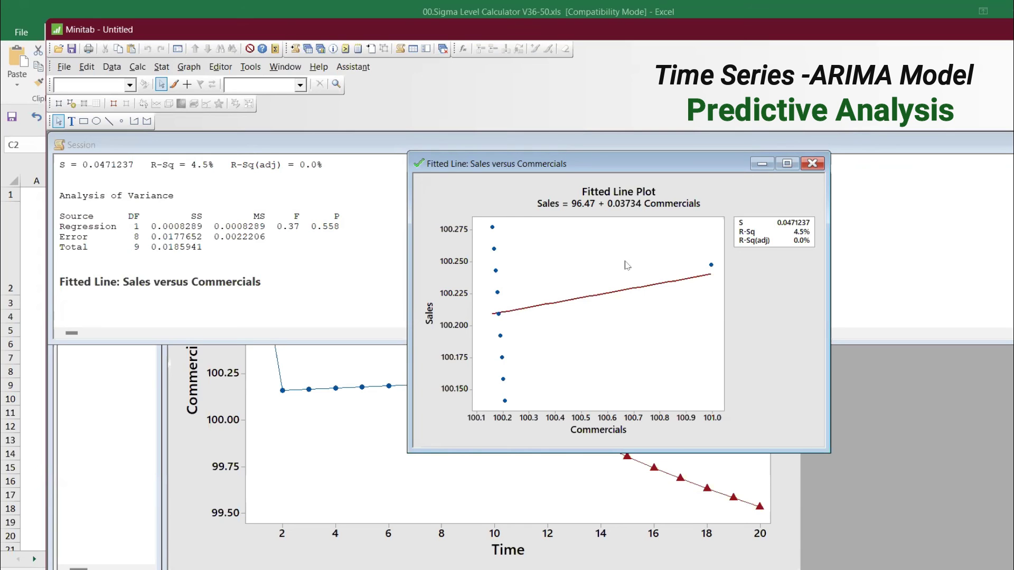
# - Minimize the fitted line plot and switch back to the Commercials time series plot
pyautogui.click(762, 164)
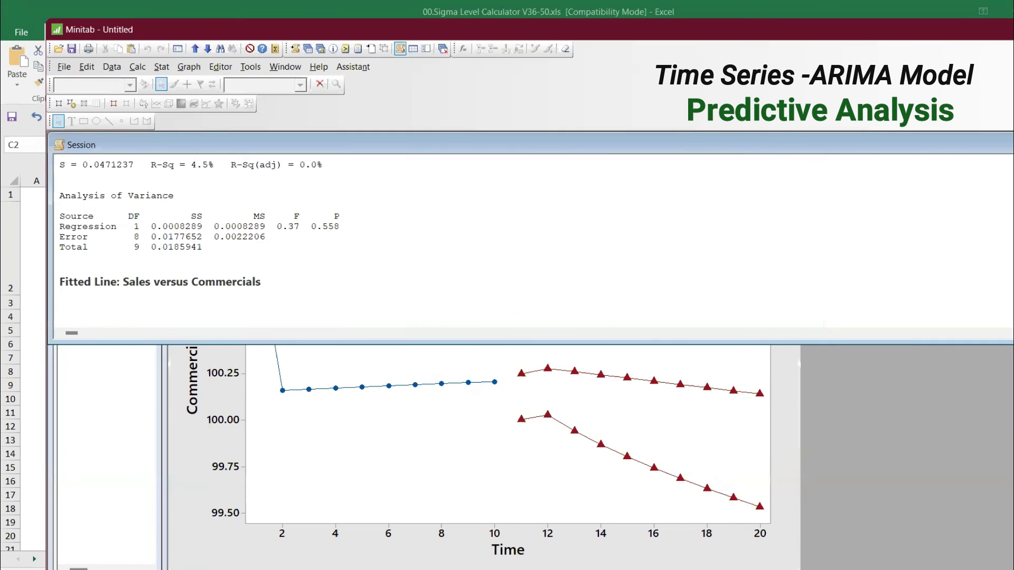
pyautogui.hotkey('ctrl', 'Tab')
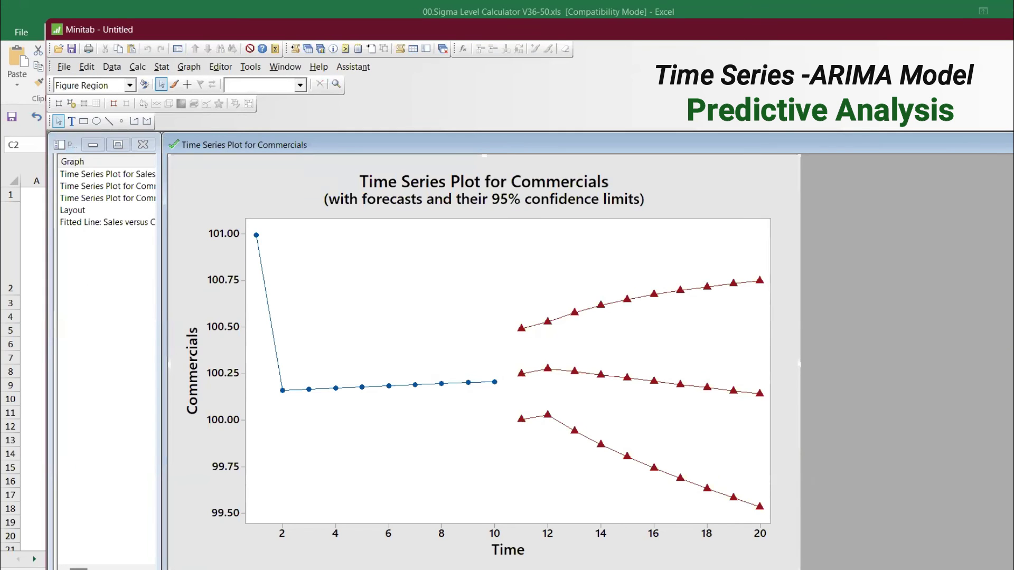